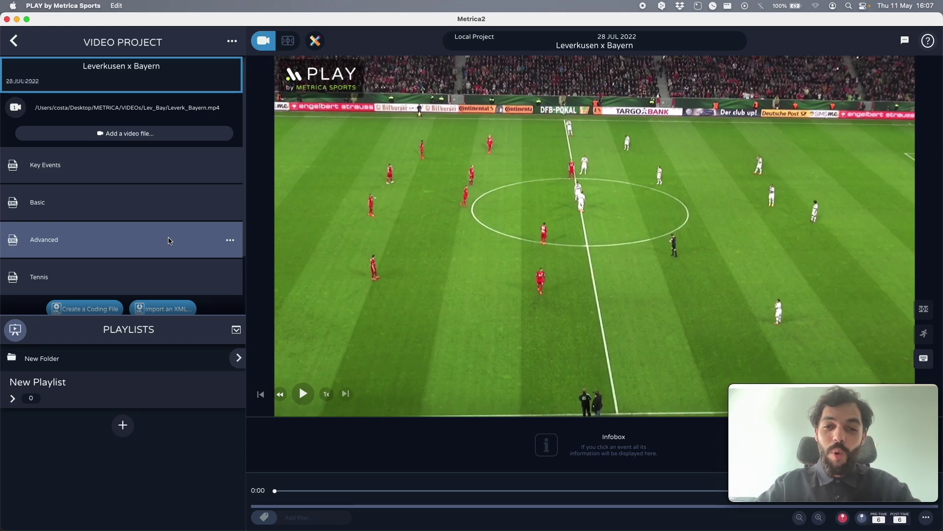
# - Preview the button layouts of the Advanced and Tennis coding templates
pyautogui.click(169, 241)
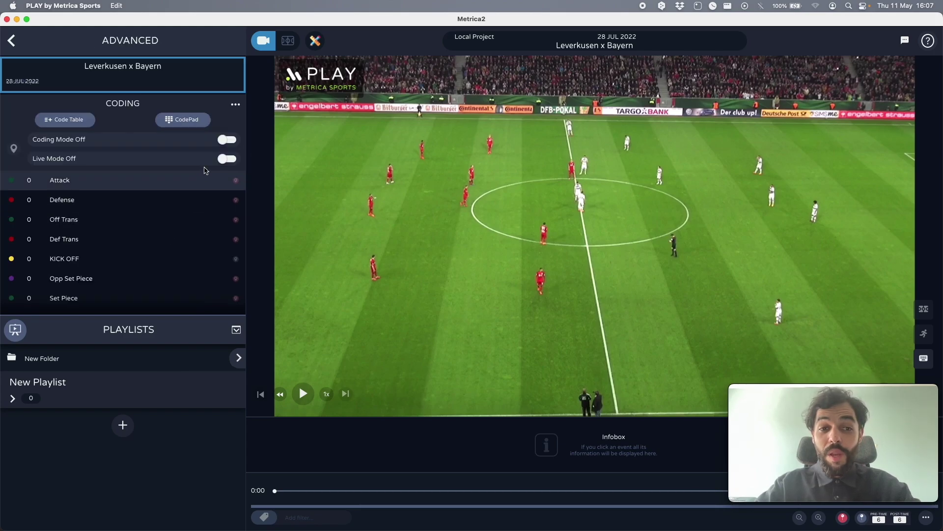
pyautogui.click(193, 122)
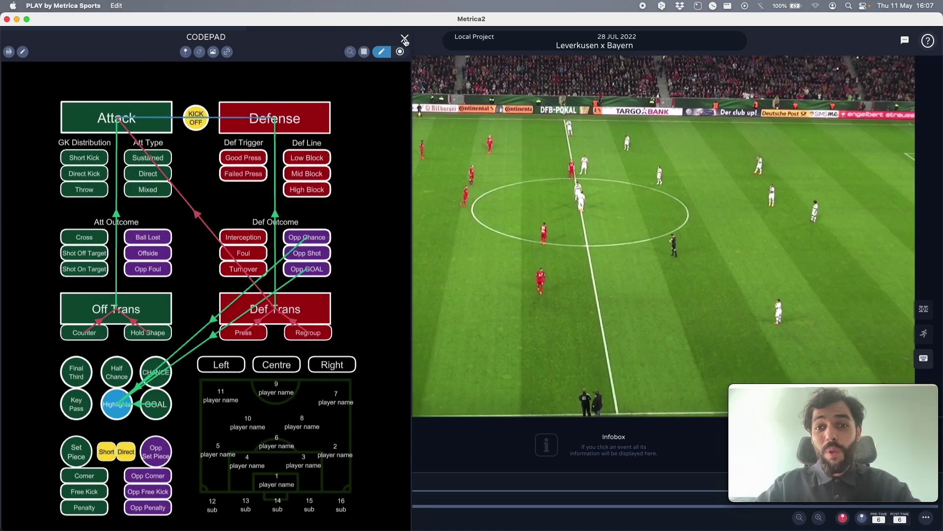
pyautogui.click(405, 39)
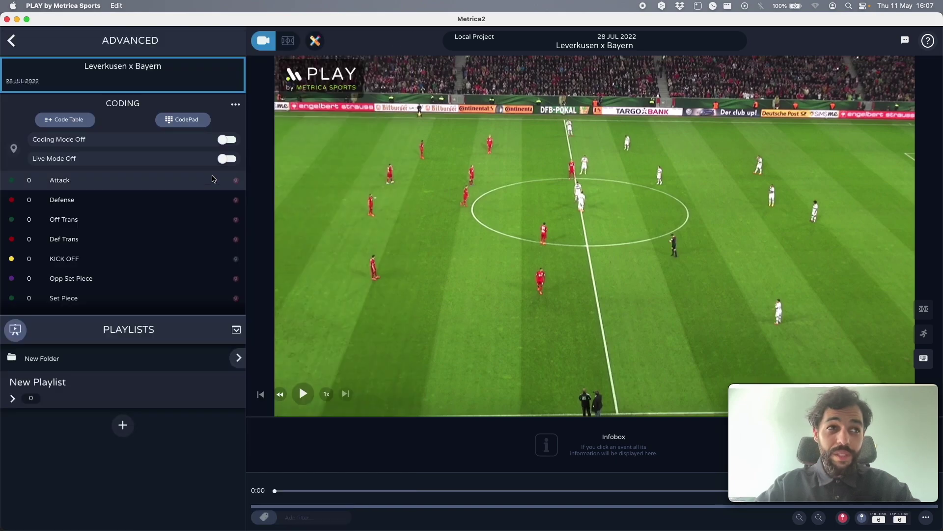
pyautogui.click(12, 40)
pyautogui.click(84, 276)
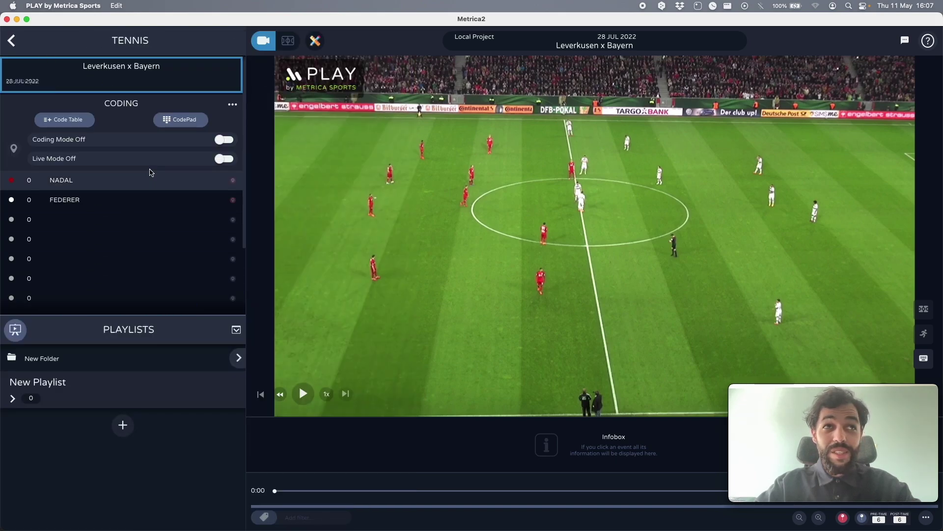
pyautogui.click(180, 120)
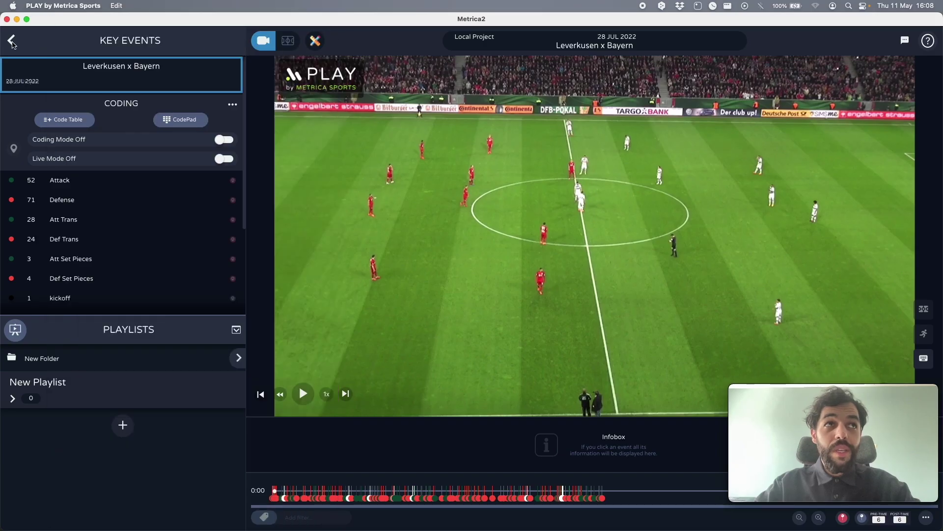
# - Create a new video project named 'name' and open it
pyautogui.click(11, 44)
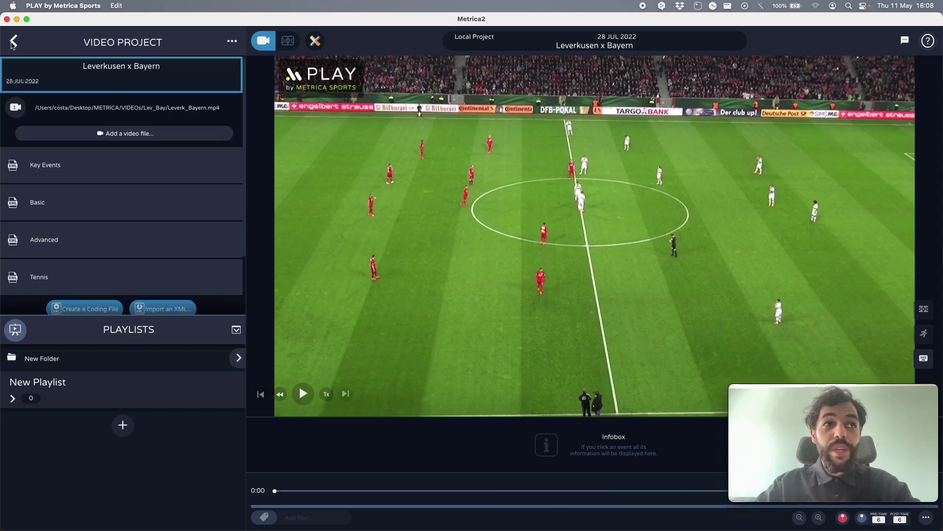
pyautogui.click(11, 43)
pyautogui.click(122, 131)
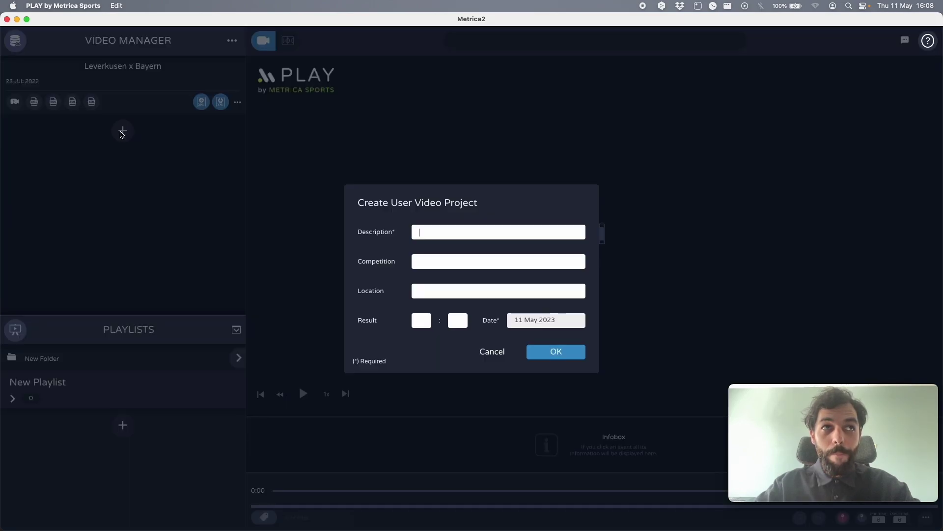
pyautogui.write('name')
pyautogui.press('Return')
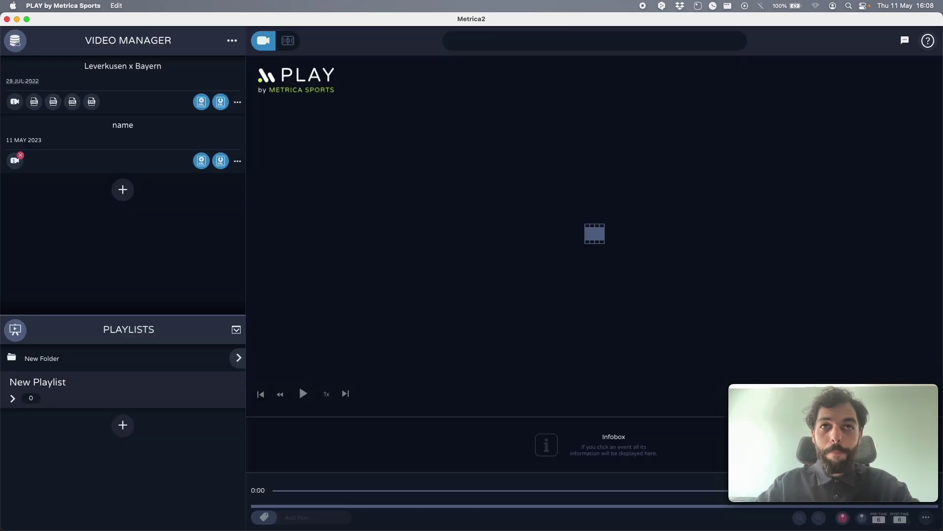
pyautogui.click(145, 134)
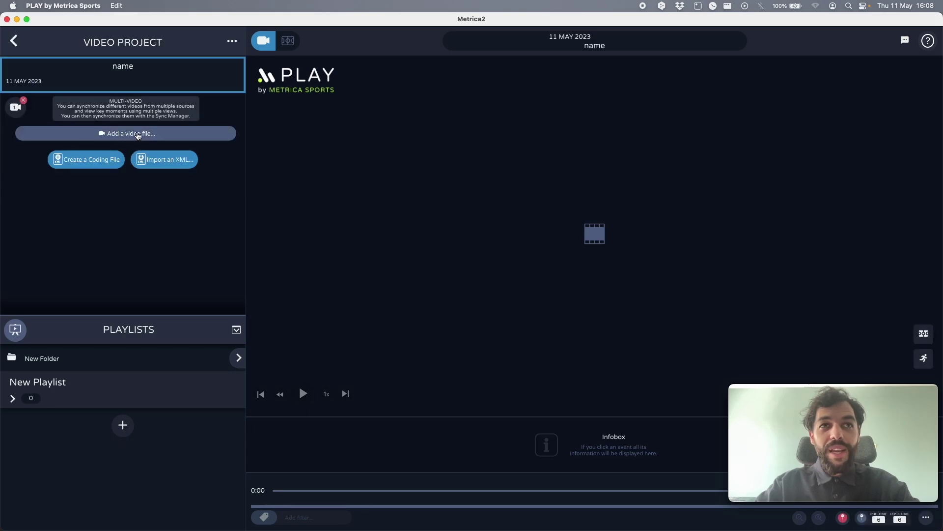
# - Add Leverk_Bayern.mp4 from the VIDEOs/Lev_Bay folder to the project
pyautogui.click(143, 133)
pyautogui.click(498, 145)
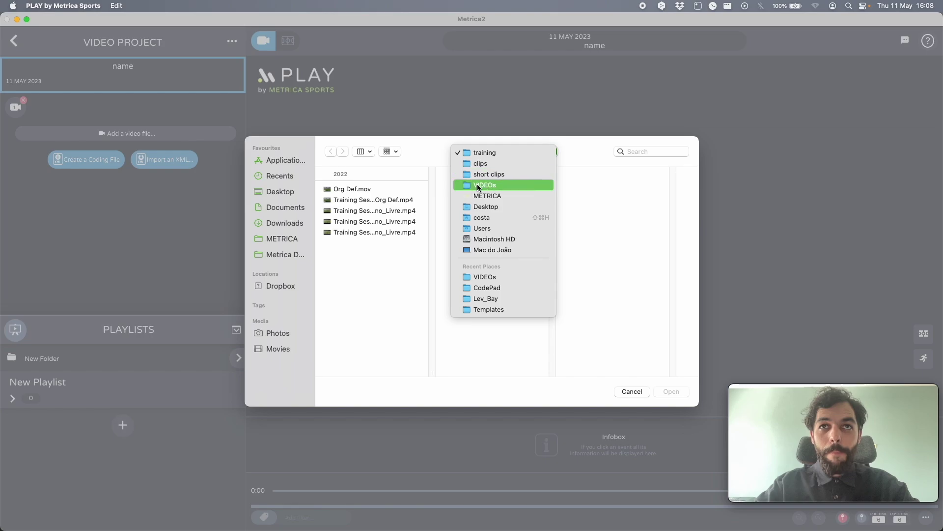
pyautogui.click(477, 184)
pyautogui.click(466, 318)
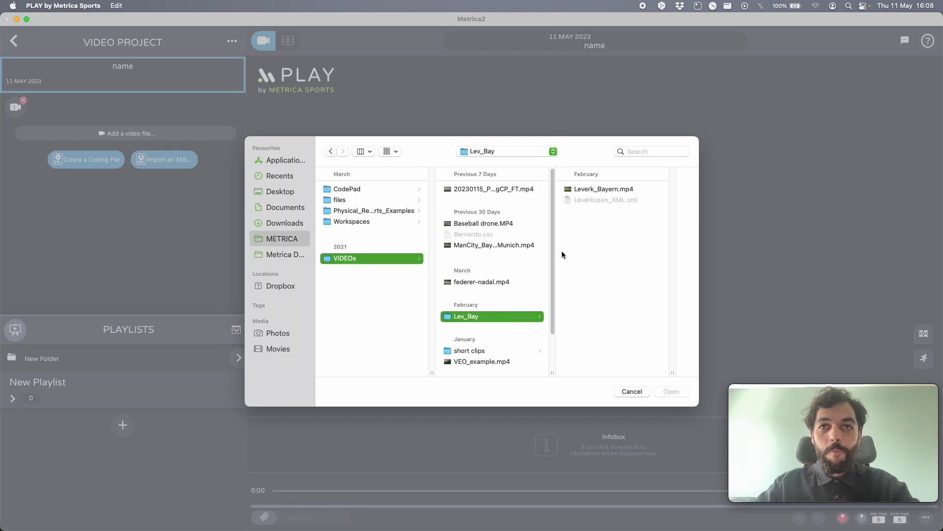
pyautogui.doubleClick(594, 189)
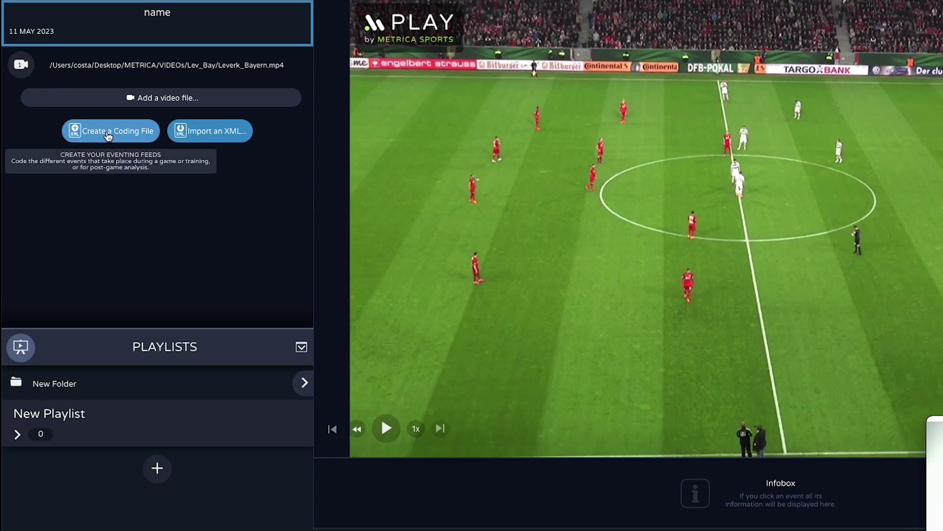
# - Create a coding file named 'name' and open its CodePad
pyautogui.click(105, 133)
pyautogui.write('name')
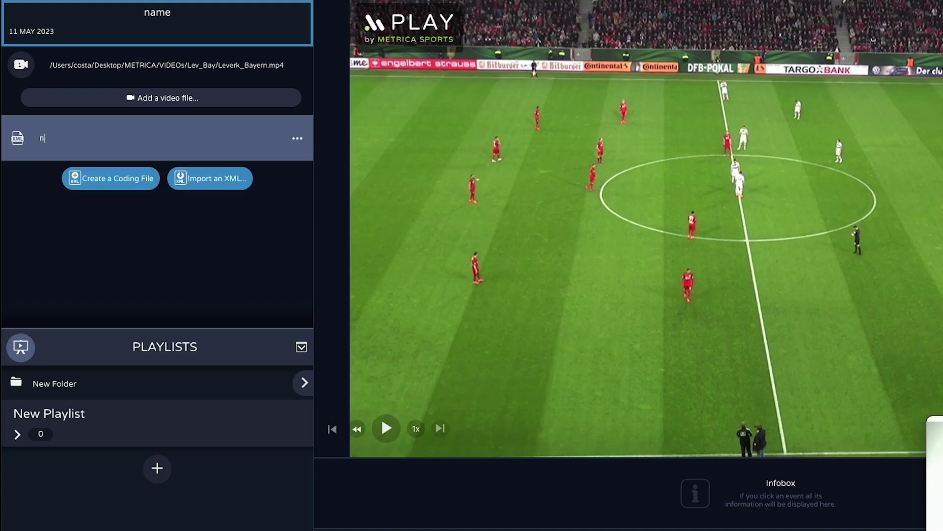
pyautogui.click(185, 150)
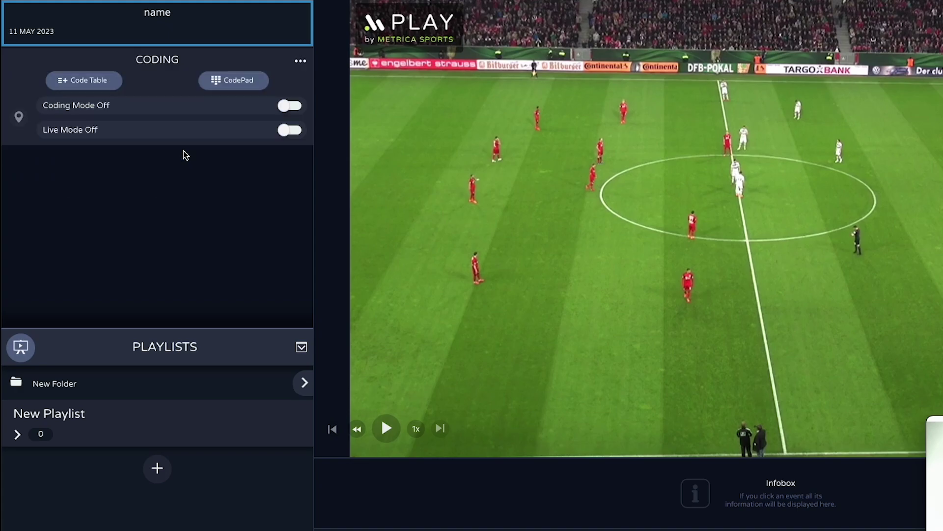
pyautogui.click(234, 83)
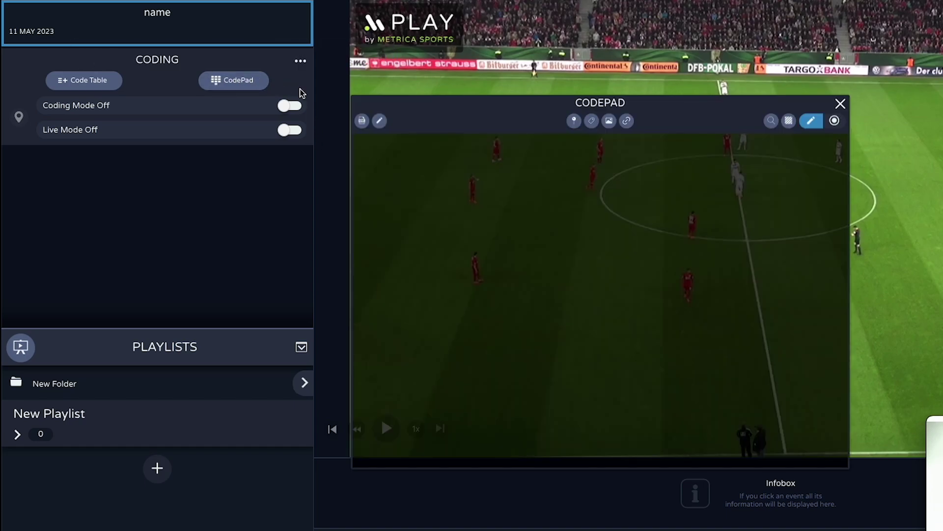
# - Move the CodePad panel up-left, make it narrower and taller, and add a first code button
pyautogui.moveTo(456, 106); pyautogui.dragTo(121, 51)
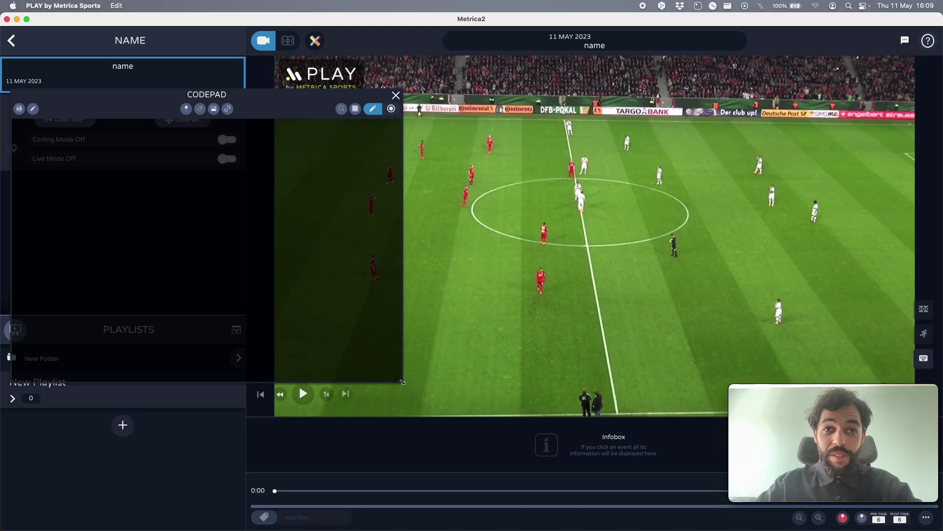
pyautogui.moveTo(512, 414); pyautogui.dragTo(304, 268)
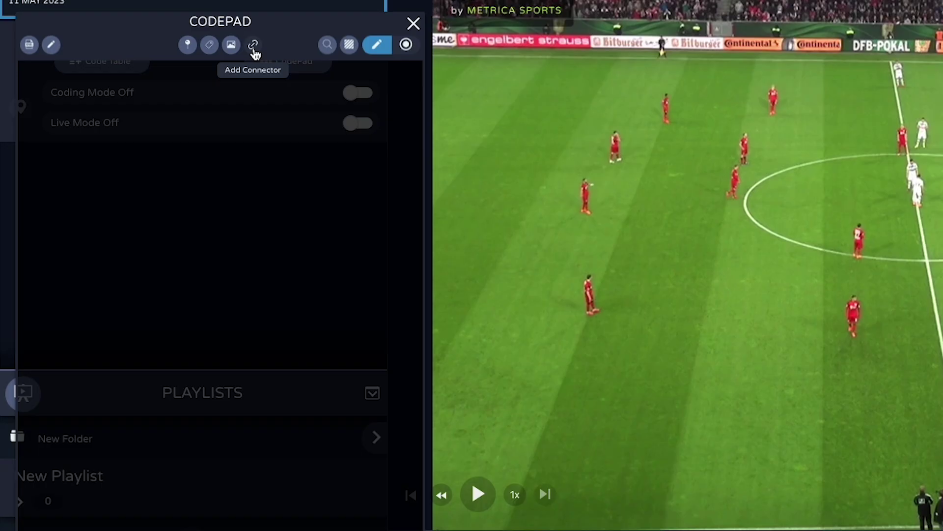
pyautogui.click(263, 240)
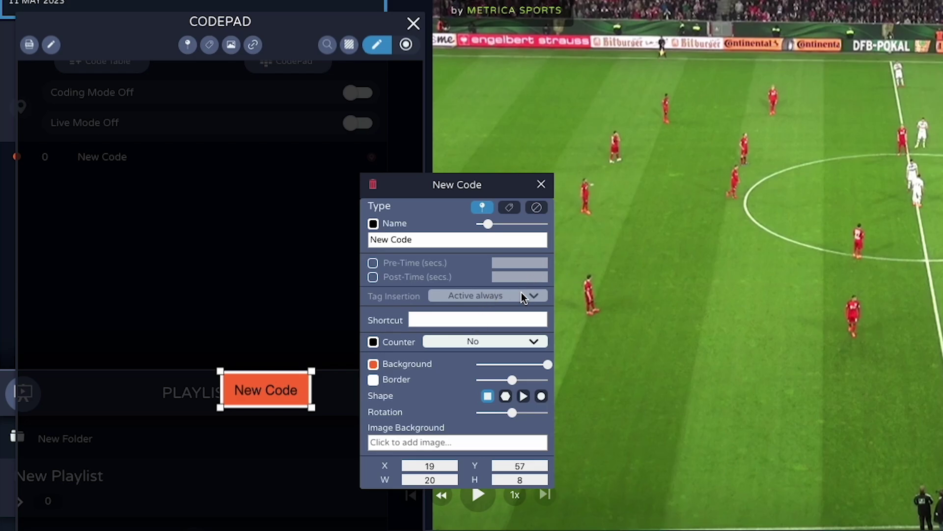
pyautogui.moveTo(441, 240); pyautogui.dragTo(294, 242)
# - Name the code ATTACK with a thicker border, a top-left counter and shortcut Q
pyautogui.write('ATTACK')
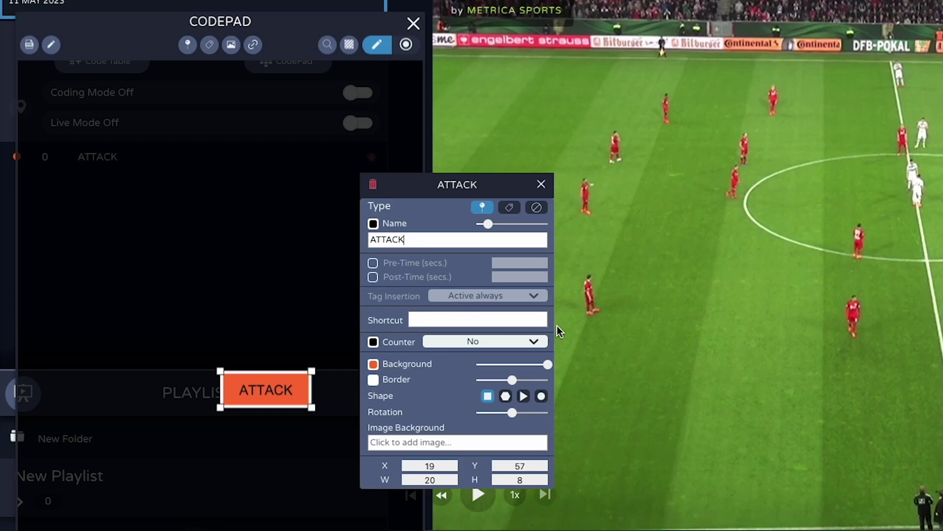
pyautogui.click(373, 223)
pyautogui.click(396, 219)
pyautogui.moveTo(512, 385); pyautogui.dragTo(535, 380)
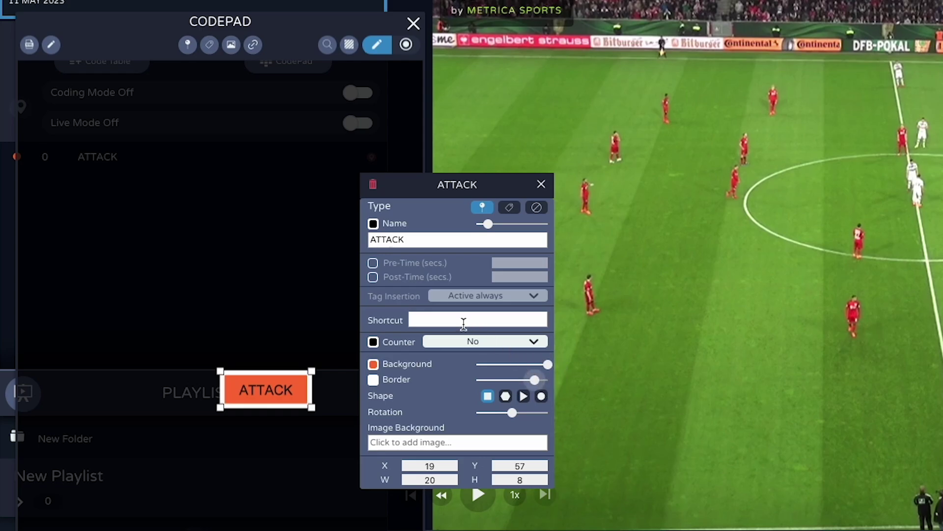
pyautogui.click(461, 344)
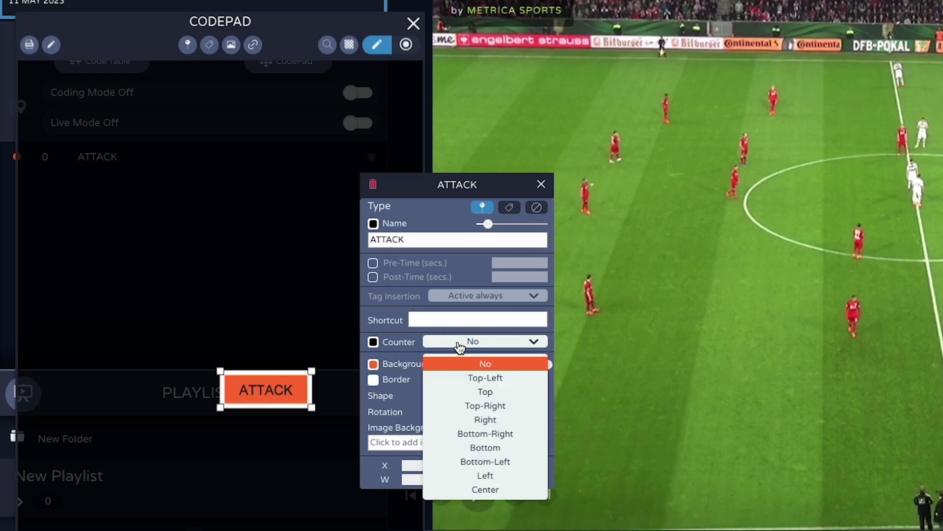
pyautogui.click(491, 382)
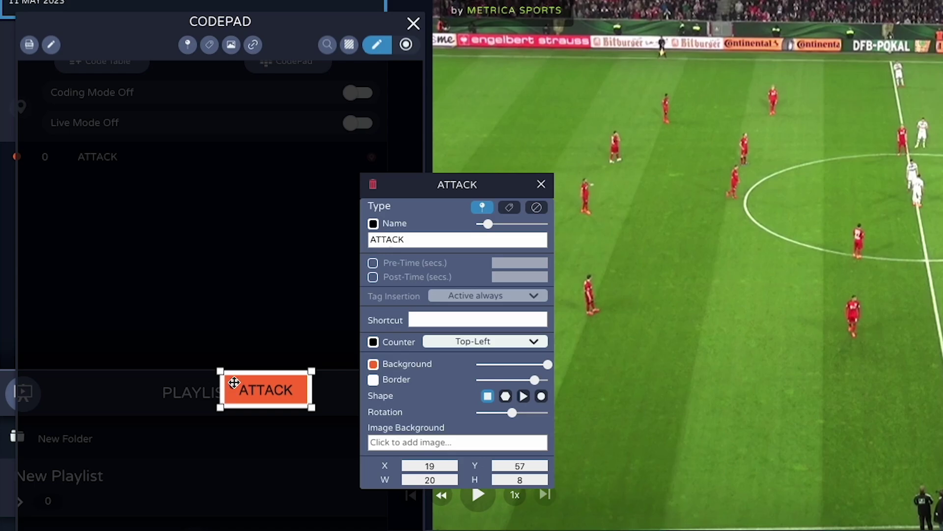
pyautogui.click(427, 315)
pyautogui.write('Q')
# - Give ATTACK a 2-second pre-time with no post-time and move it near the pad's top
pyautogui.click(374, 265)
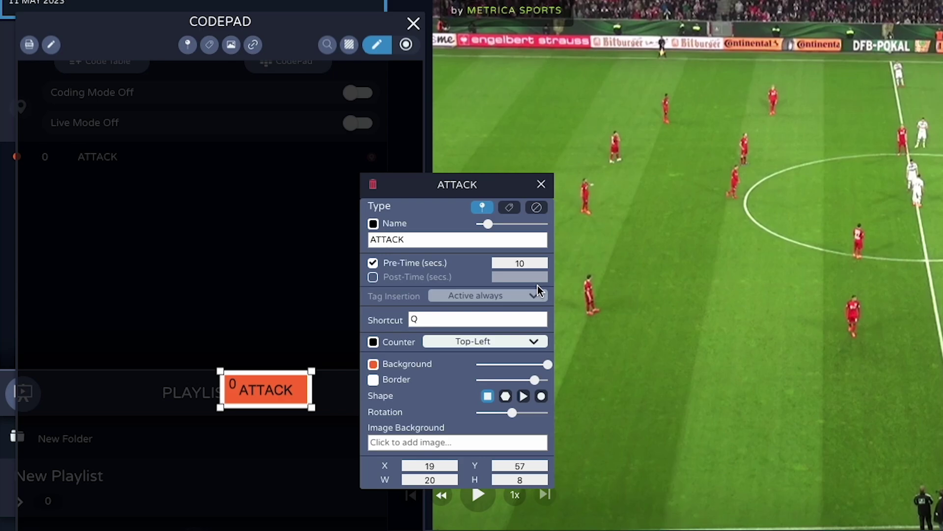
pyautogui.click(373, 277)
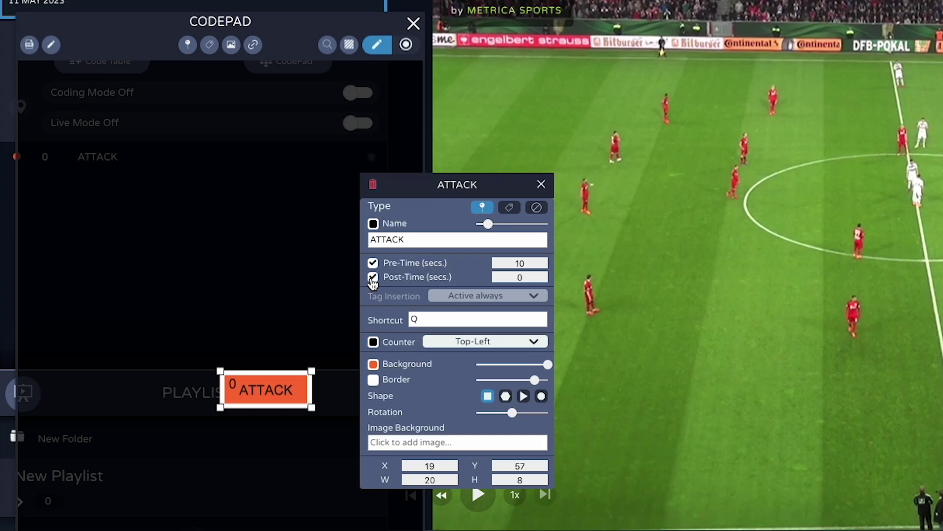
pyautogui.click(373, 278)
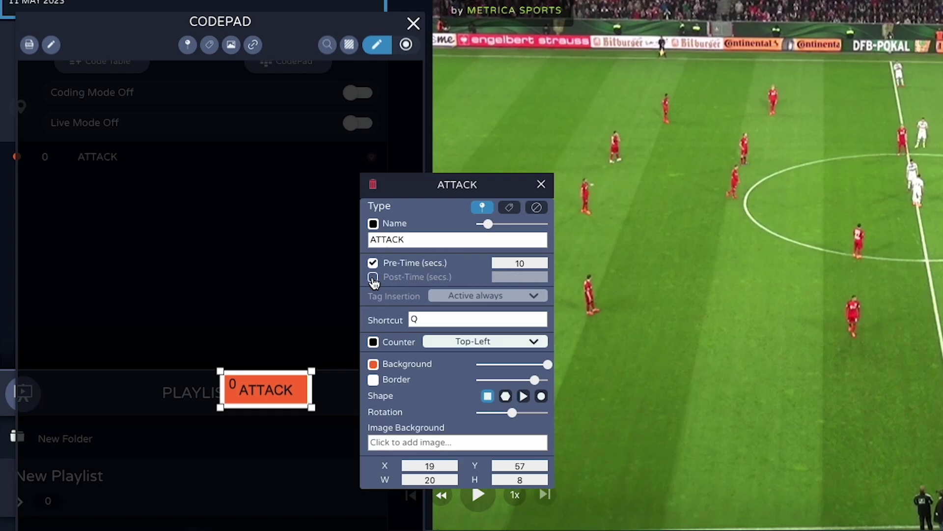
pyautogui.click(545, 264)
pyautogui.press('BackSpace')
pyautogui.press('BackSpace')
pyautogui.write('02')
pyautogui.press('Return')
pyautogui.moveTo(279, 390); pyautogui.dragTo(191, 188)
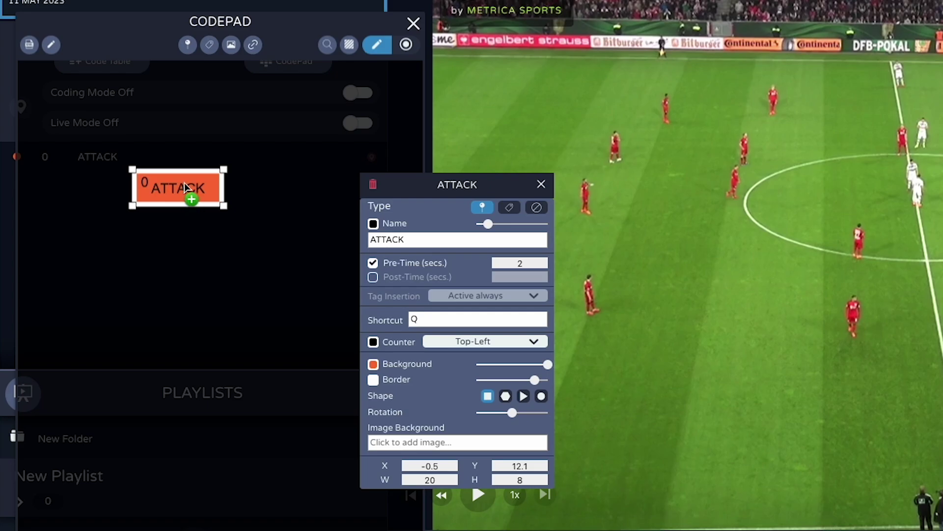
# - Duplicate the ATTACK button twice, naming the copies ATT trans and ATT set piece
pyautogui.moveTo(184, 188); pyautogui.dragTo(185, 242)
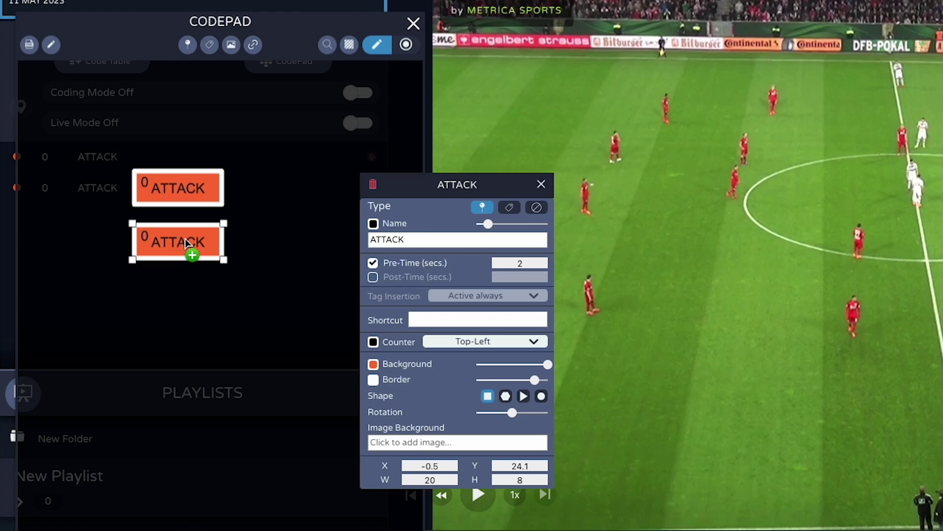
pyautogui.click(444, 240)
pyautogui.press('BackSpace')
pyautogui.press('BackSpace')
pyautogui.press('BackSpace')
pyautogui.write('trans')
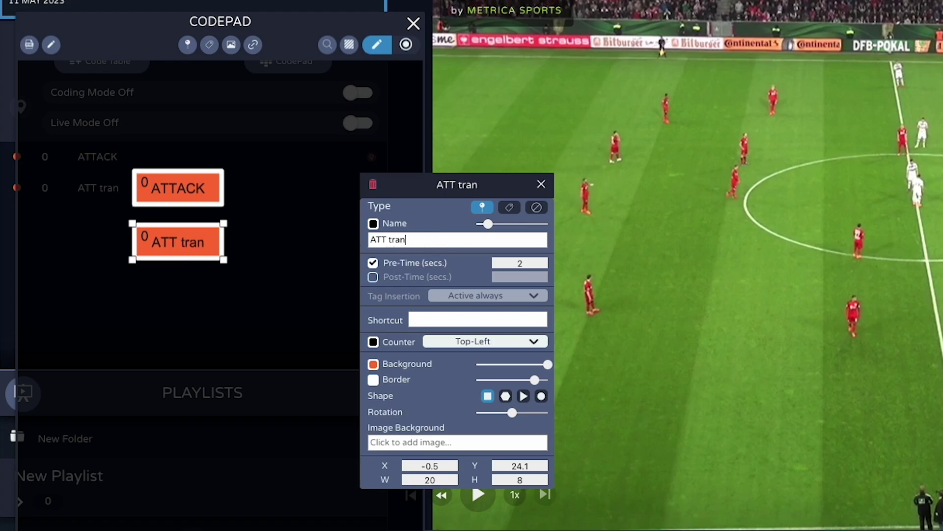
pyautogui.click(251, 279)
pyautogui.click(209, 243)
pyautogui.moveTo(210, 243)
pyautogui.mouseDown()
pyautogui.moveTo(210, 316)
pyautogui.moveTo(191, 295)
pyautogui.mouseUp()
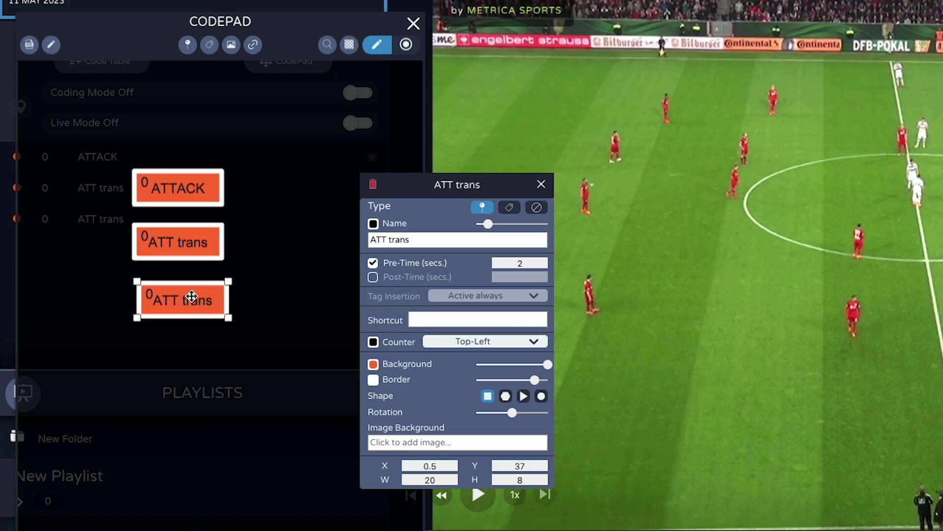
pyautogui.click(422, 240)
pyautogui.press('BackSpace')
pyautogui.press('BackSpace')
pyautogui.press('BackSpace')
pyautogui.press('BackSpace')
pyautogui.press('BackSpace')
pyautogui.write('set piece')
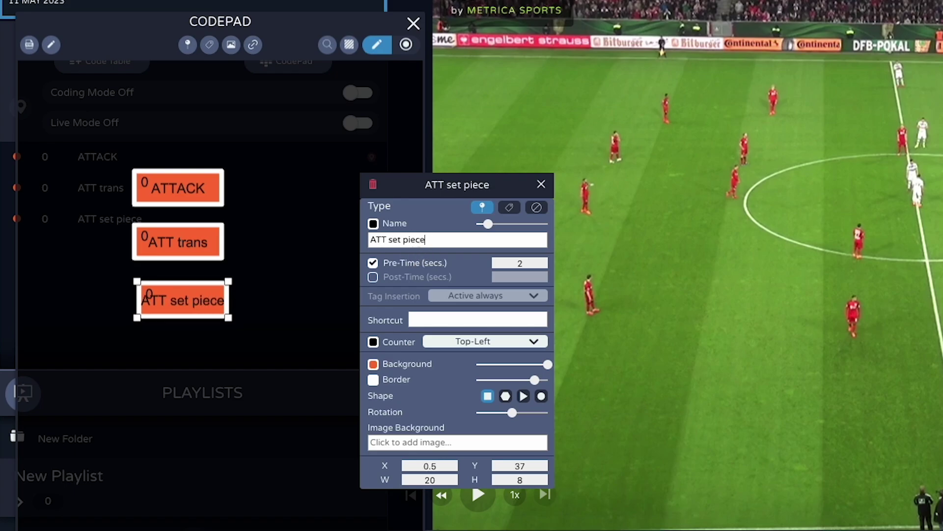
# - Stack ATTACK, ATT trans and ATT set piece tightly in one column
pyautogui.click(178, 188)
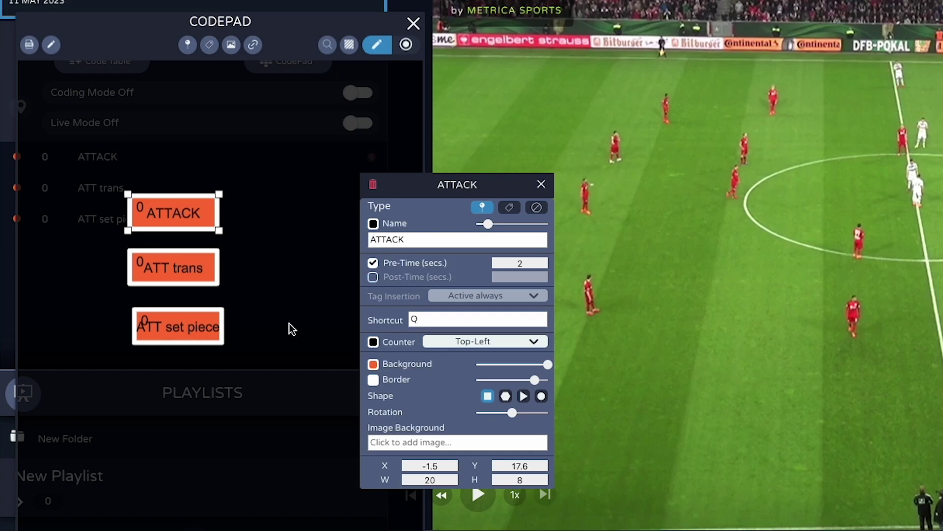
pyautogui.moveTo(176, 218); pyautogui.dragTo(165, 190)
pyautogui.click(169, 267)
pyautogui.moveTo(168, 268); pyautogui.dragTo(167, 246)
pyautogui.moveTo(172, 319); pyautogui.dragTo(153, 293)
pyautogui.keyDown('shift'); pyautogui.click(157, 248); pyautogui.keyUp('shift')
# - Make the three attack buttons width 32 and dark green with larger white labels, shifted down-left
pyautogui.keyDown('shift'); pyautogui.click(152, 200); pyautogui.keyUp('shift')
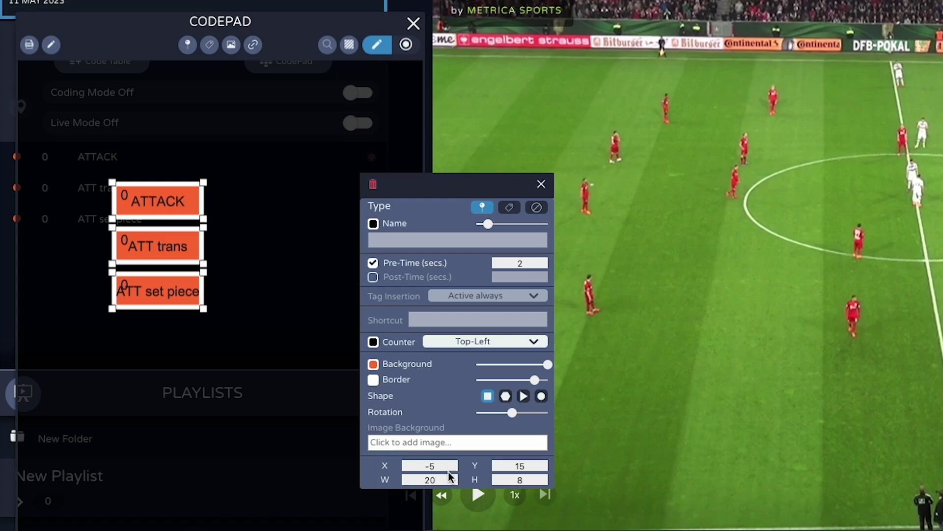
pyautogui.moveTo(452, 480); pyautogui.dragTo(452, 479)
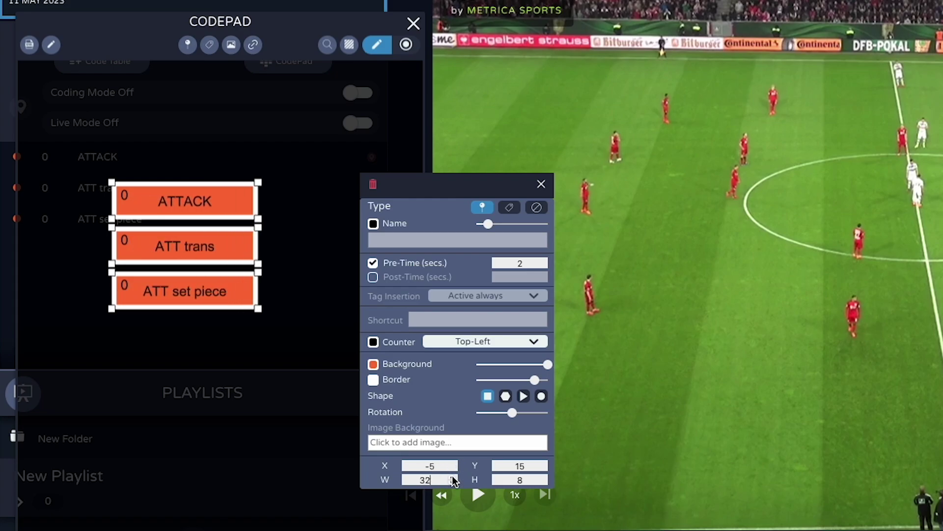
pyautogui.click(374, 364)
pyautogui.click(449, 501)
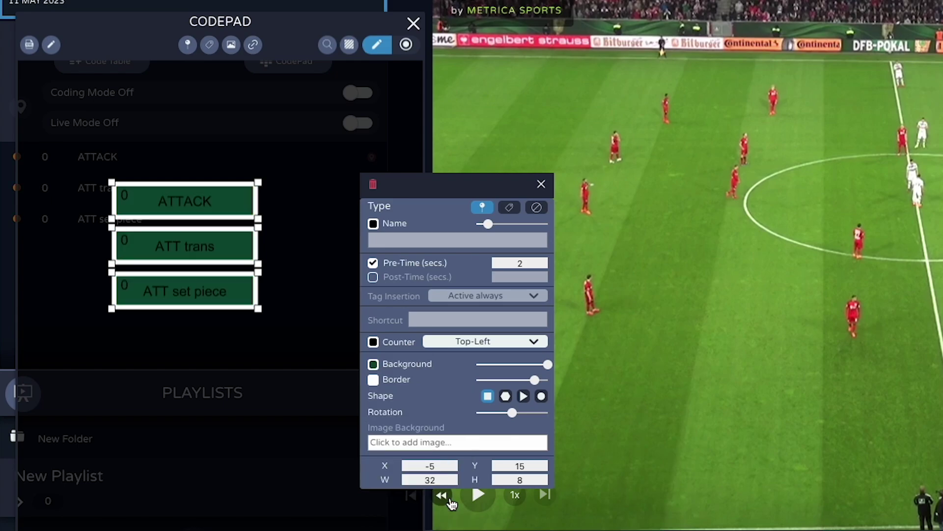
pyautogui.click(373, 224)
pyautogui.click(391, 264)
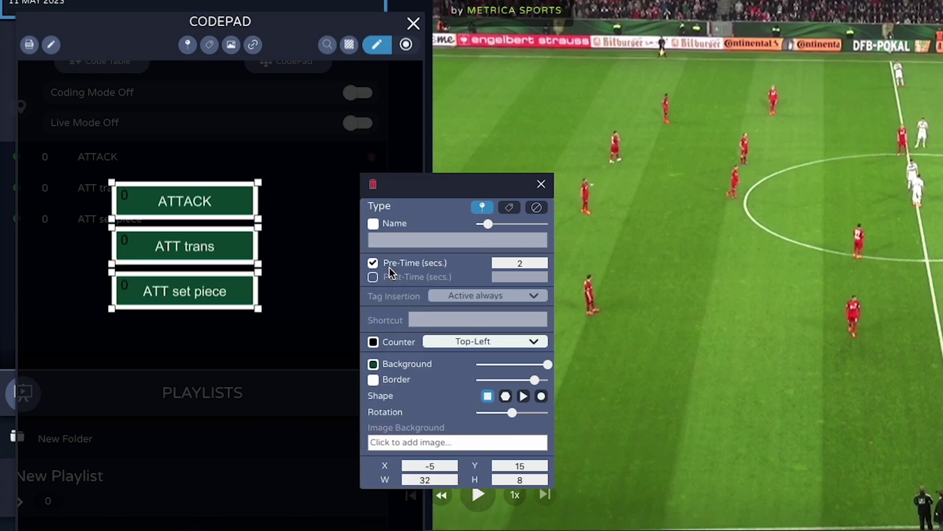
pyautogui.moveTo(488, 224)
pyautogui.mouseDown()
pyautogui.moveTo(502, 225)
pyautogui.moveTo(494, 226)
pyautogui.mouseUp()
pyautogui.moveTo(215, 195); pyautogui.dragTo(184, 248)
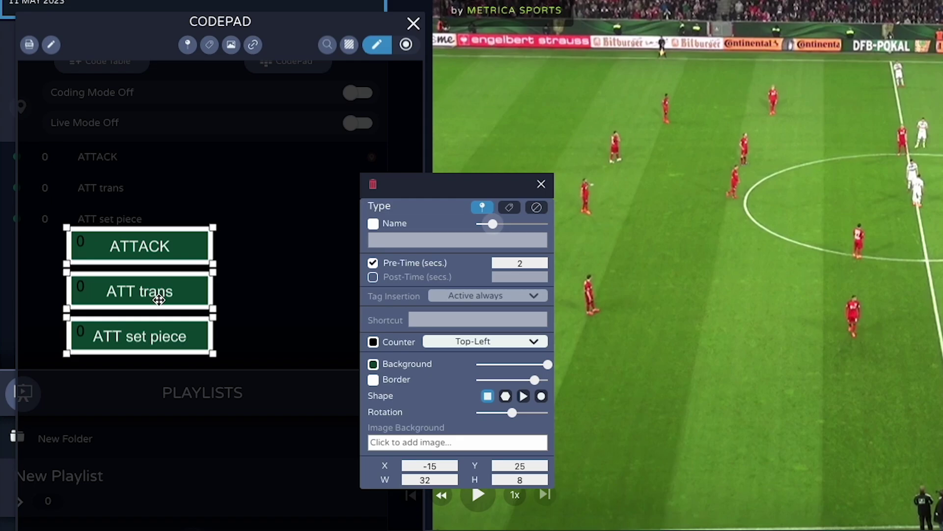
# - Copy the three attack buttons to the right, renamed DEFENSE, DEF trans and DEF set piece
pyautogui.moveTo(148, 255); pyautogui.dragTo(284, 246)
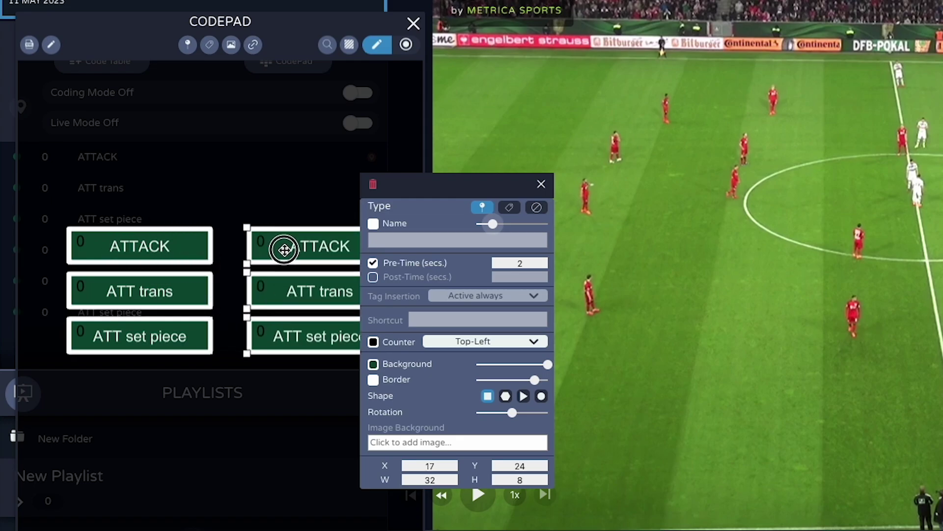
pyautogui.click(309, 185)
pyautogui.click(312, 253)
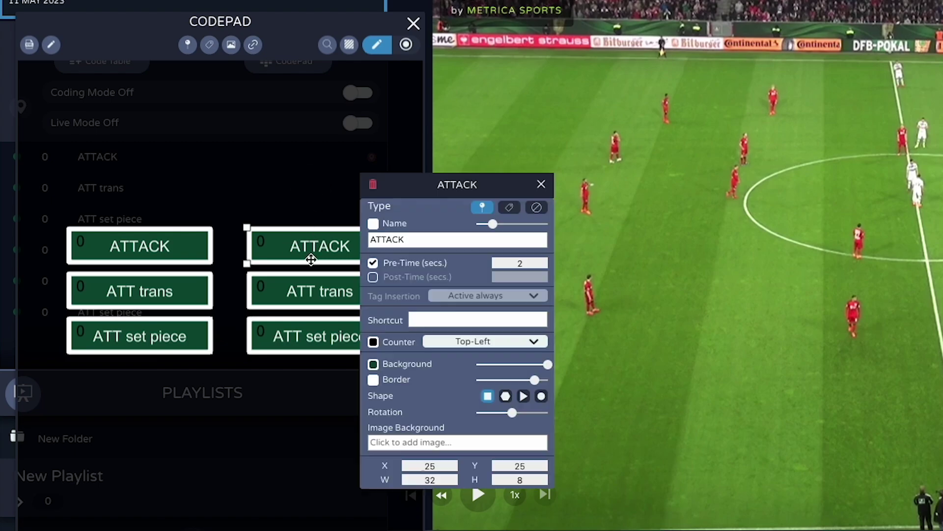
pyautogui.click(317, 242)
pyautogui.write('DEFENSE')
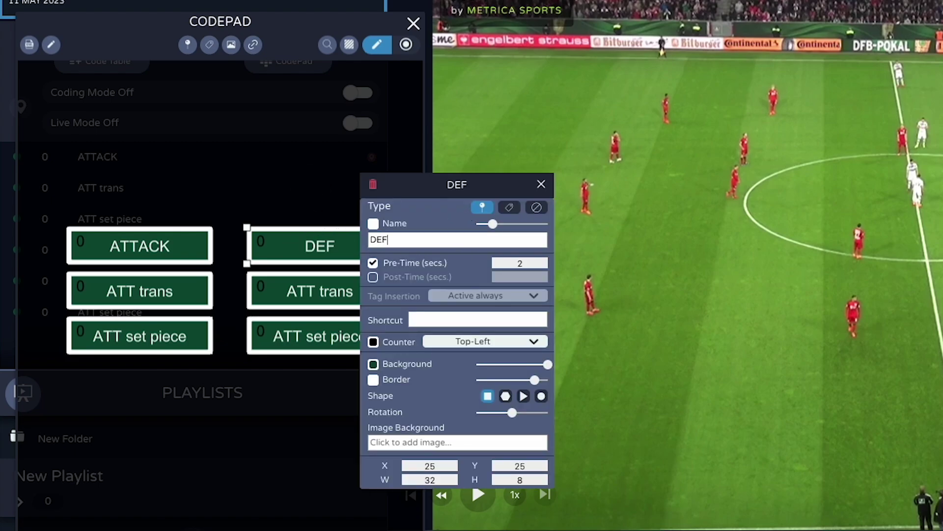
pyautogui.click(284, 307)
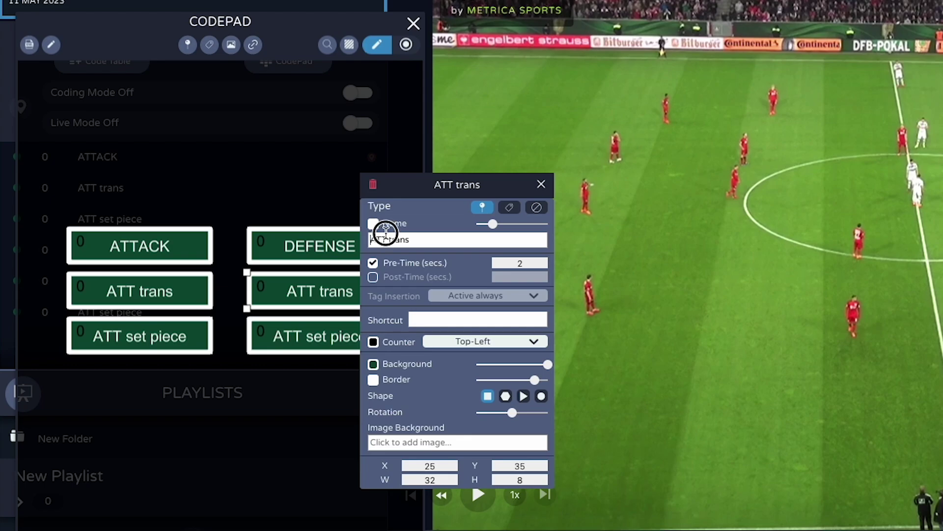
pyautogui.press('BackSpace')
pyautogui.press('BackSpace')
pyautogui.press('BackSpace')
pyautogui.write('DEF')
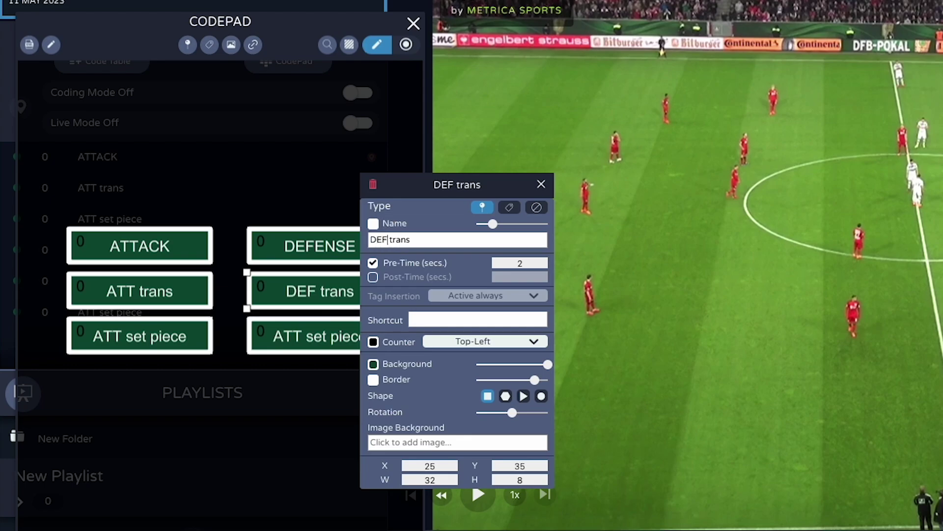
pyautogui.click(310, 339)
pyautogui.moveTo(388, 239); pyautogui.dragTo(334, 237)
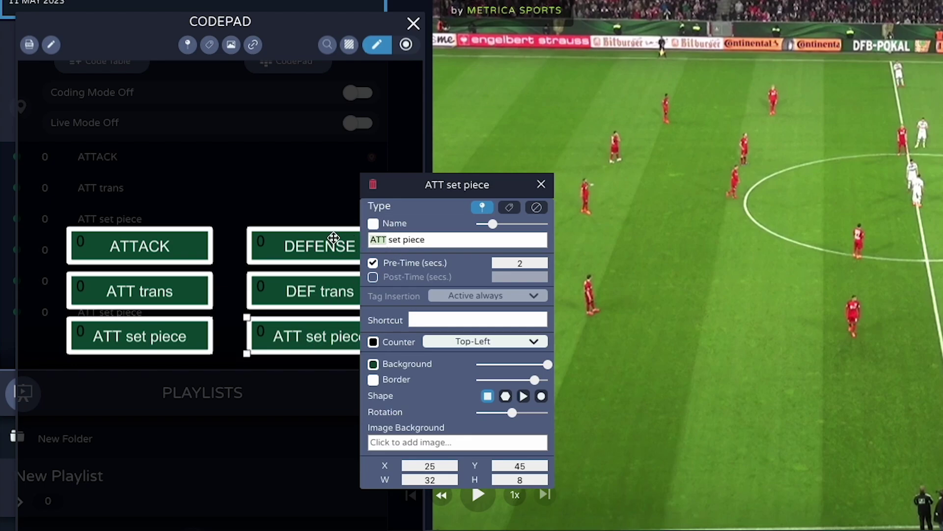
pyautogui.write('DEF')
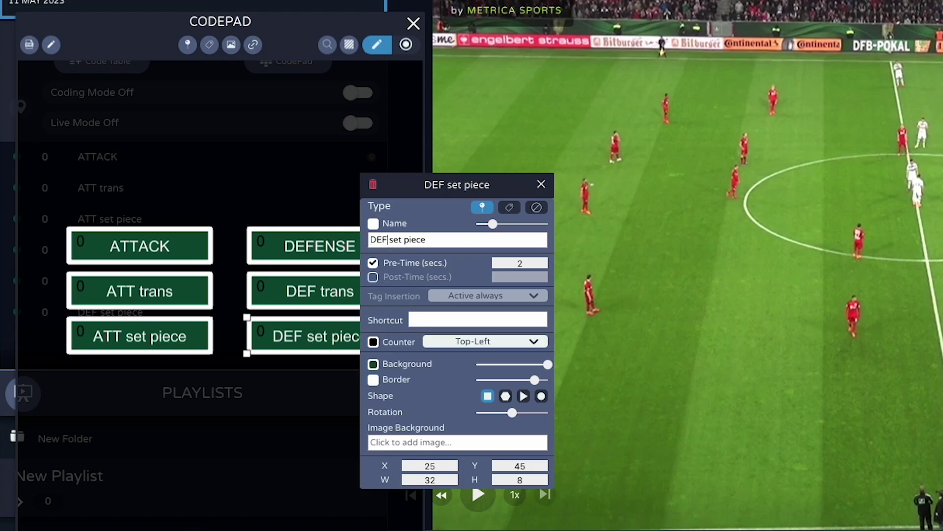
pyautogui.keyDown('shift'); pyautogui.click(297, 290); pyautogui.keyUp('shift')
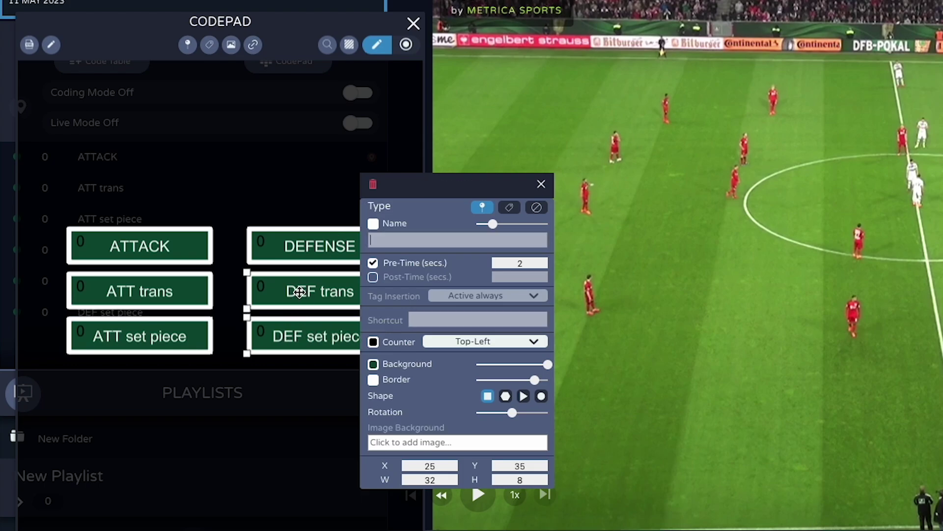
# - Colour the DEFENSE, DEF trans and DEF set piece buttons blue with white counter numbers
pyautogui.keyDown('shift'); pyautogui.click(300, 248); pyautogui.keyUp('shift')
pyautogui.click(373, 364)
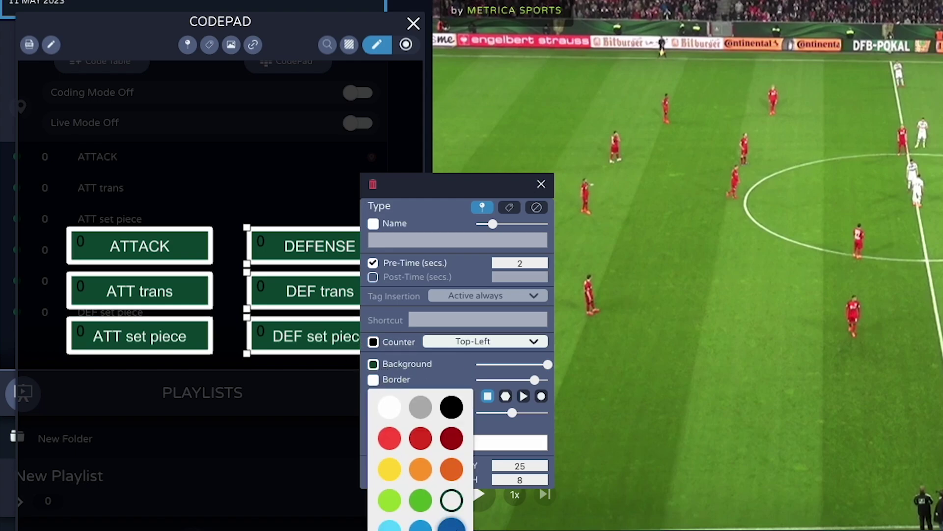
pyautogui.click(451, 525)
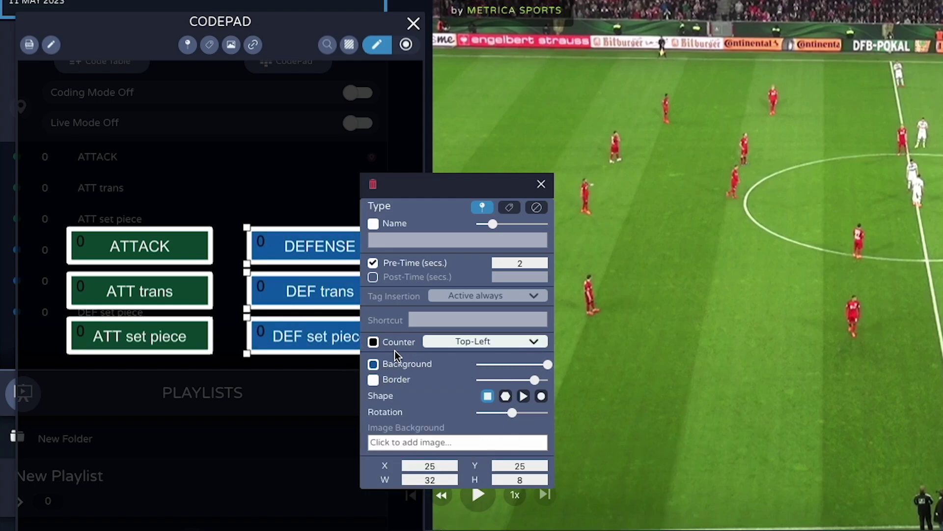
pyautogui.click(373, 342)
pyautogui.click(383, 382)
# - Copy the defense buttons lower on the pad and rename the first two copies CHANCES and SHOTS
pyautogui.moveTo(314, 337); pyautogui.dragTo(322, 459)
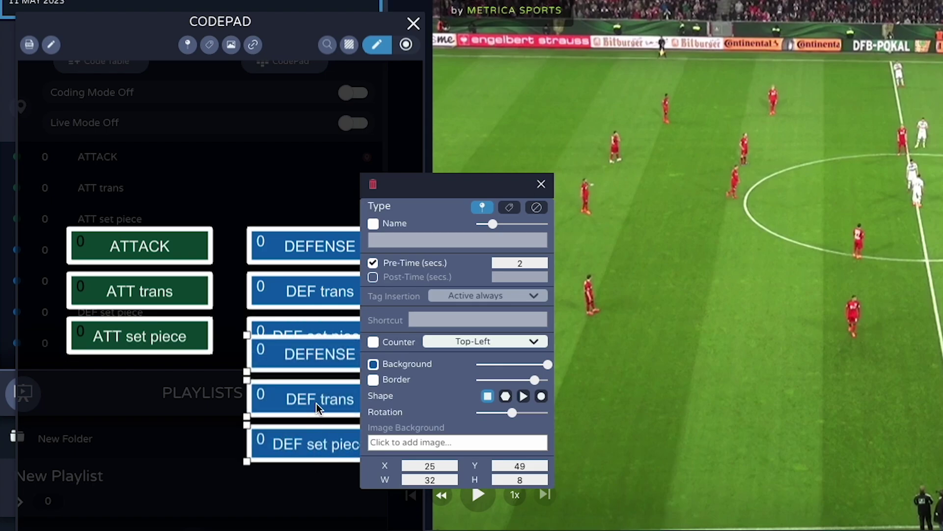
pyautogui.moveTo(305, 398); pyautogui.dragTo(310, 443)
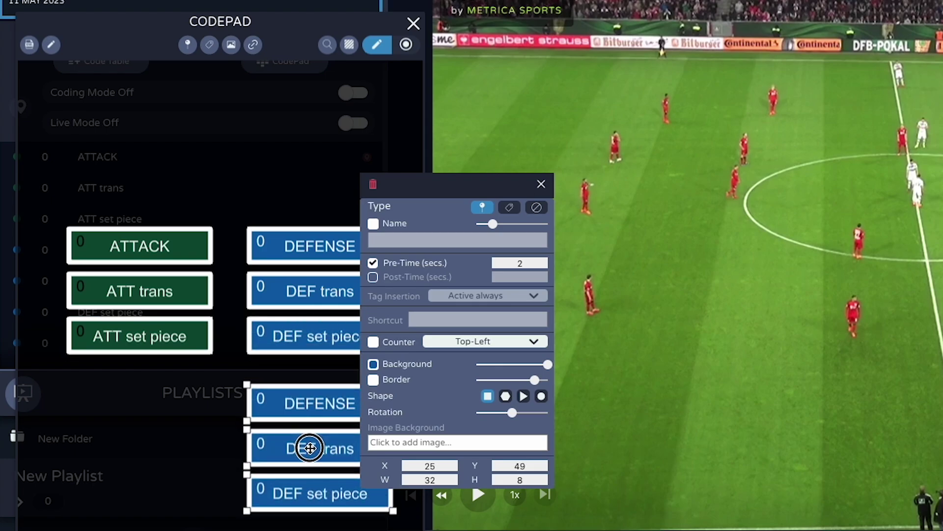
pyautogui.click(320, 403)
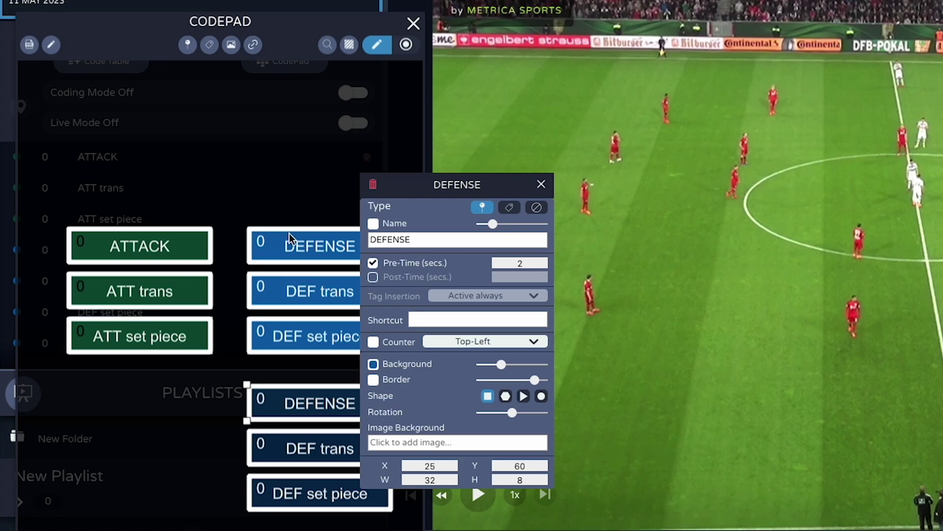
pyautogui.tripleClick(416, 239)
pyautogui.write('CHANCES')
pyautogui.click(294, 448)
pyautogui.tripleClick(416, 239)
pyautogui.write('SHOTS')
# - Rename the third copy GOAL and select all three new buttons
pyautogui.click(341, 497)
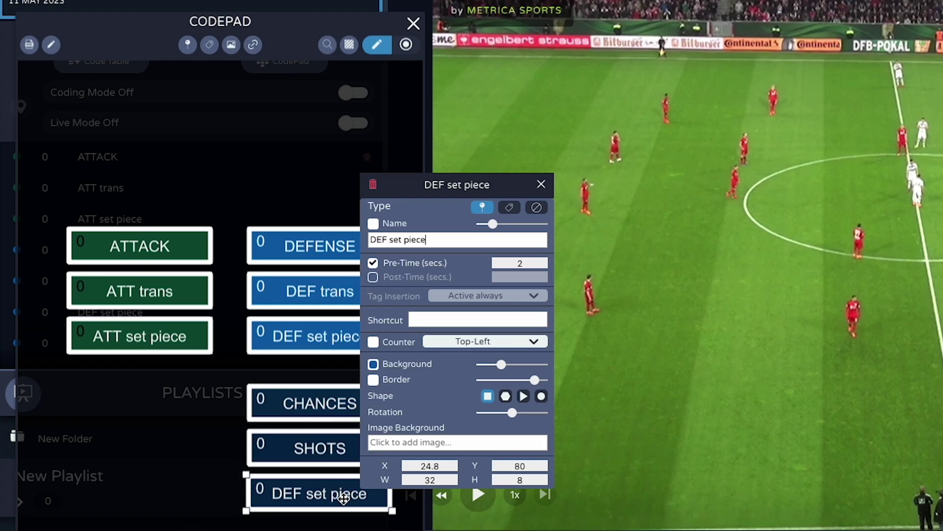
pyautogui.doubleClick(439, 238)
pyautogui.tripleClick(439, 238)
pyautogui.write('GOALS')
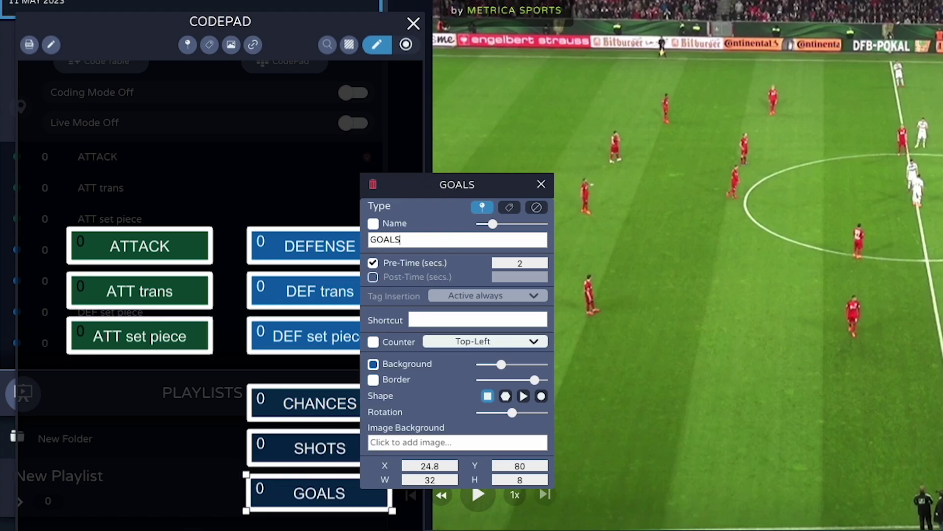
pyautogui.press('BackSpace')
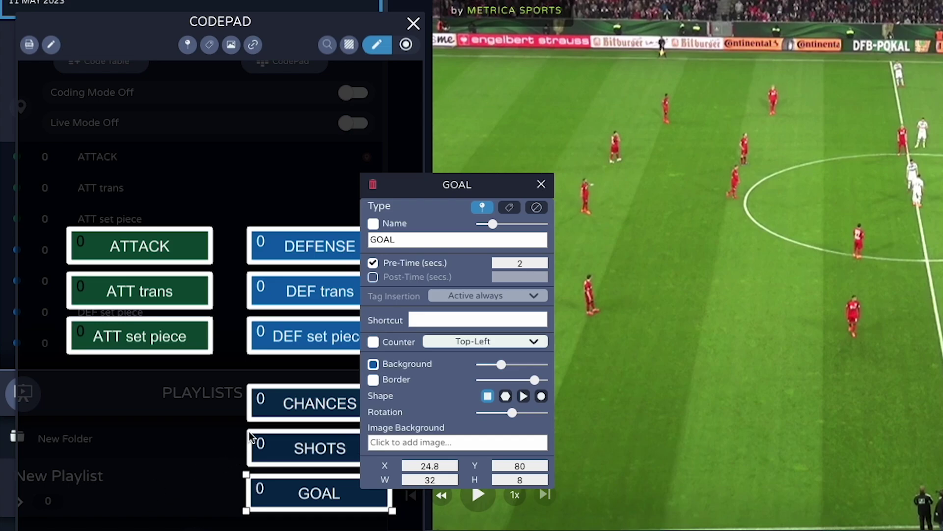
pyautogui.keyDown('ctrl'); pyautogui.click(290, 447); pyautogui.keyUp('ctrl')
pyautogui.keyDown('ctrl'); pyautogui.click(306, 410); pyautogui.keyUp('ctrl')
# - Copy CHANCES, SHOTS and GOAL to the left and rename the right ones CHANCES opp, SHOTS opp
pyautogui.moveTo(308, 408); pyautogui.dragTo(143, 411)
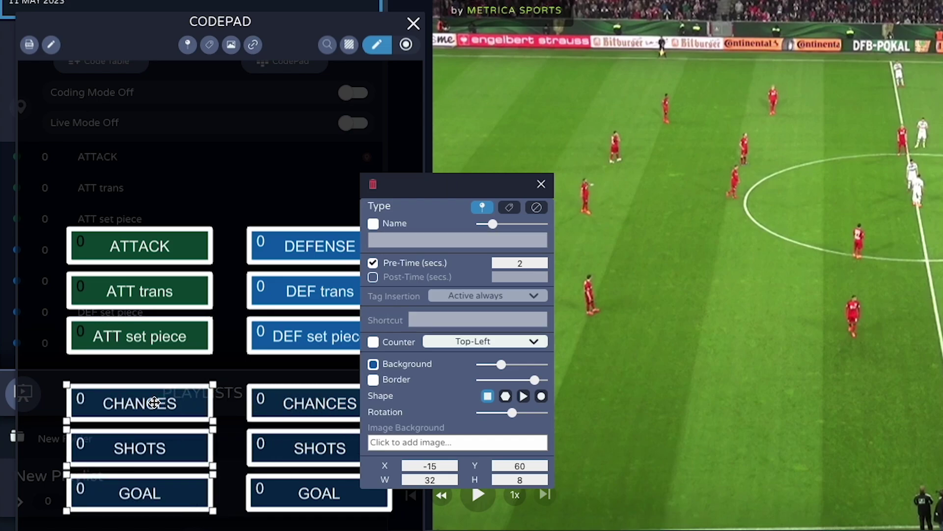
pyautogui.click(316, 403)
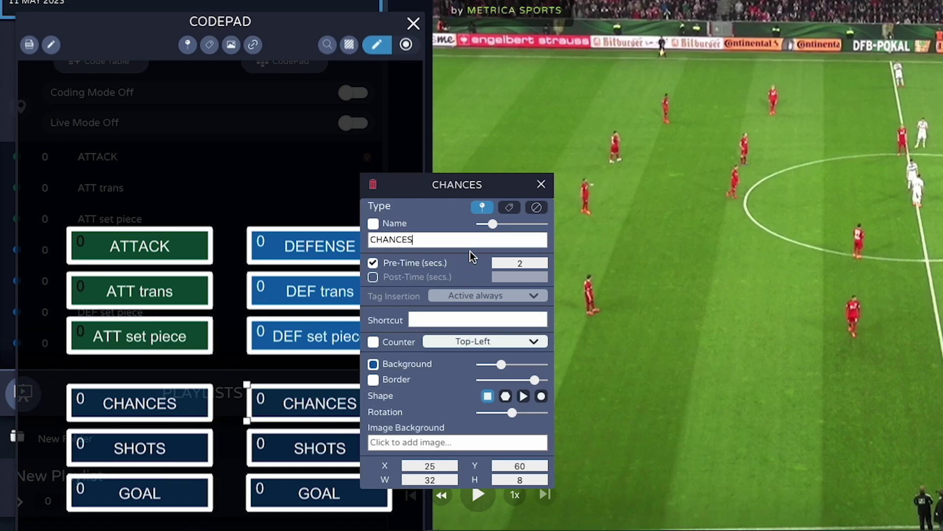
pyautogui.write('opp')
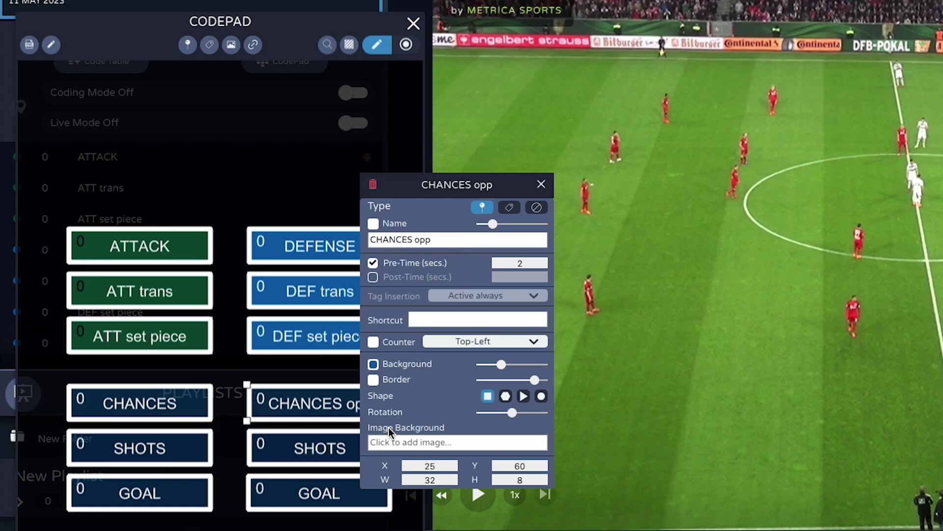
pyautogui.click(317, 448)
pyautogui.write('opp')
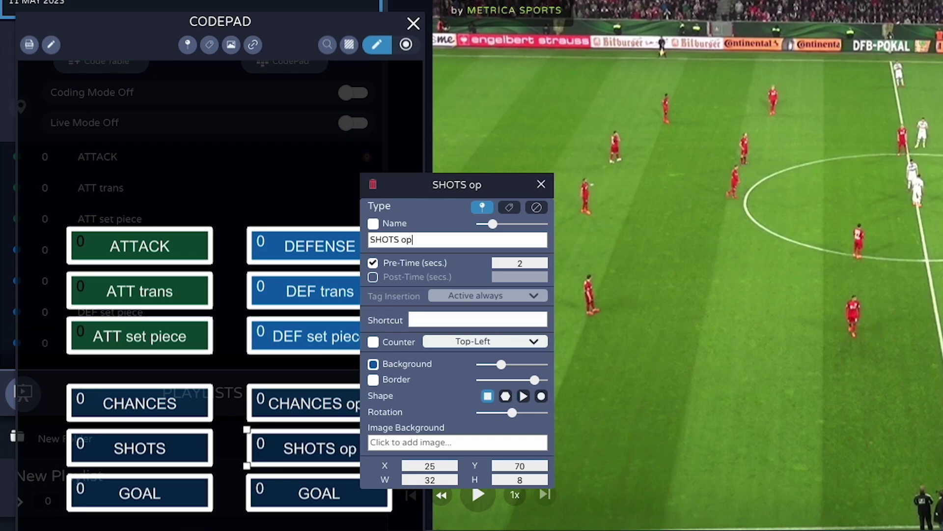
# - Rename the right-hand GOAL to GOAL opp and shrink the three opp labels
pyautogui.click(317, 493)
pyautogui.click(442, 241)
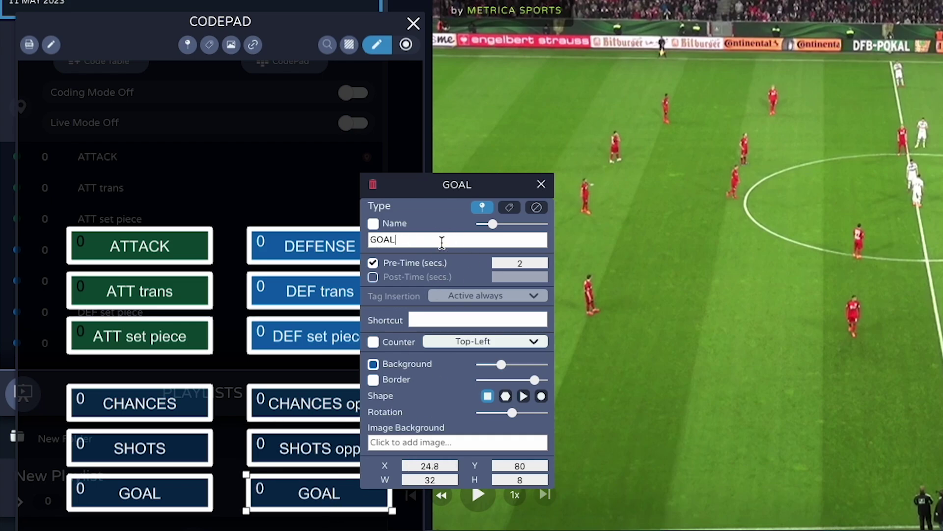
pyautogui.write('opp')
pyautogui.keyDown('shift'); pyautogui.click(312, 447); pyautogui.keyUp('shift')
pyautogui.keyDown('shift'); pyautogui.click(312, 412); pyautogui.keyUp('shift')
pyautogui.moveTo(493, 224); pyautogui.dragTo(491, 227)
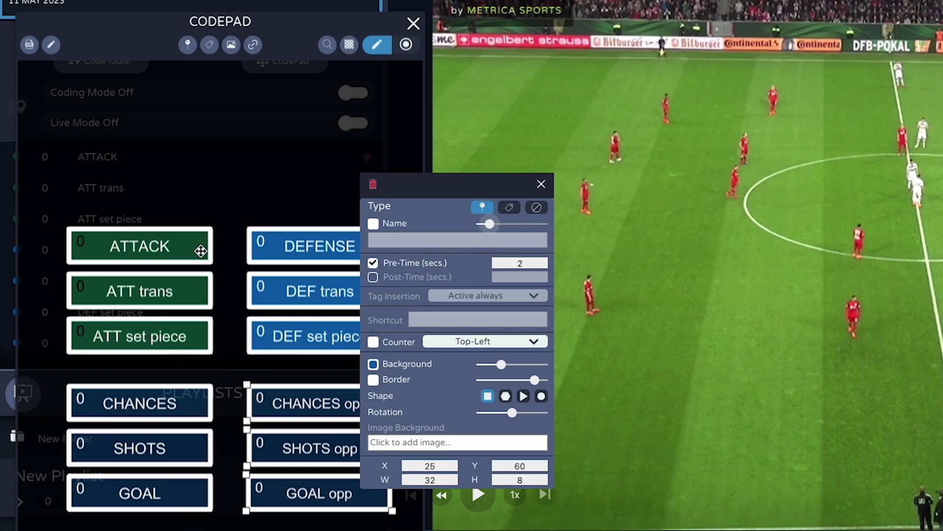
# - Select all six CHANCES, SHOTS and GOAL buttons and set their pre-time to 10 seconds
pyautogui.keyDown('shift'); pyautogui.click(140, 403); pyautogui.keyUp('shift')
pyautogui.keyDown('shift'); pyautogui.click(139, 448); pyautogui.keyUp('shift')
pyautogui.keyDown('shift'); pyautogui.click(169, 499); pyautogui.keyUp('shift')
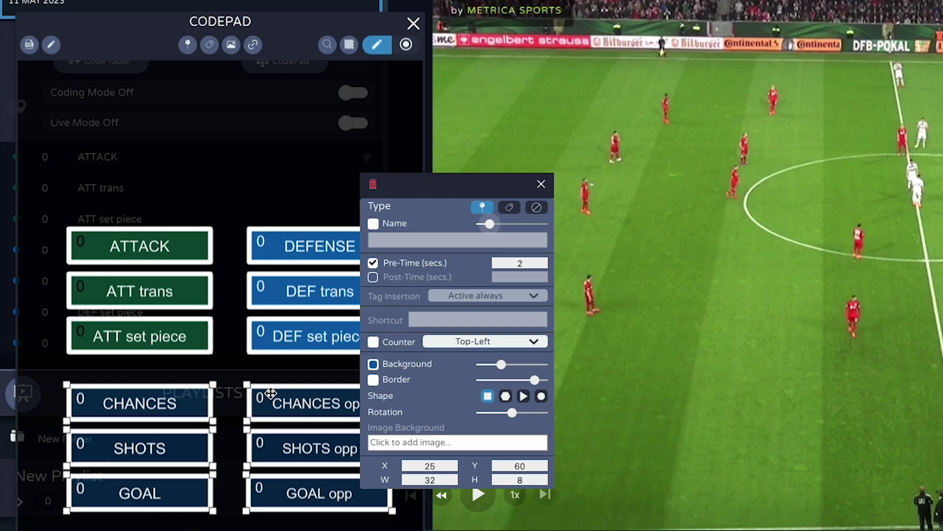
pyautogui.click(536, 261)
pyautogui.write('4')
pyautogui.click(537, 261)
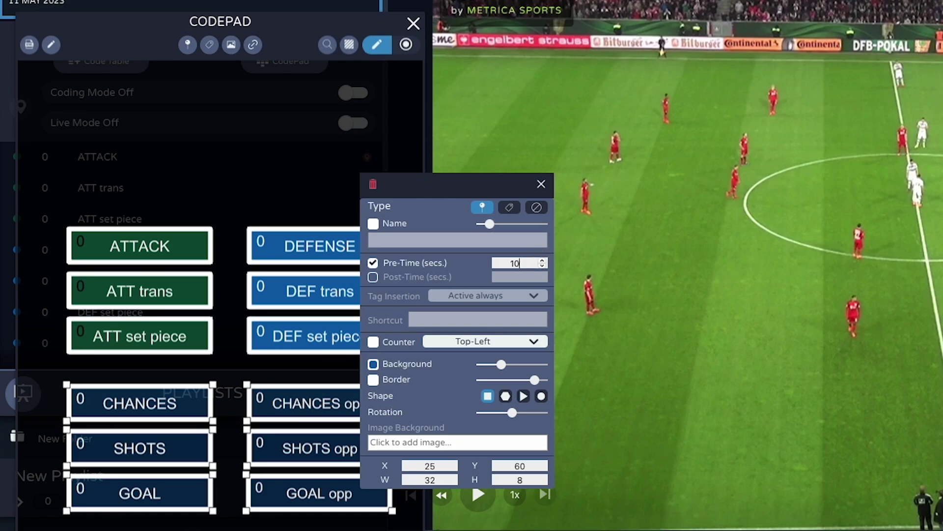
pyautogui.click(529, 273)
pyautogui.click(415, 276)
# - Enable a 2-second post-time for the six buttons and close the settings panel
pyautogui.click(375, 278)
pyautogui.click(525, 277)
pyautogui.write('2')
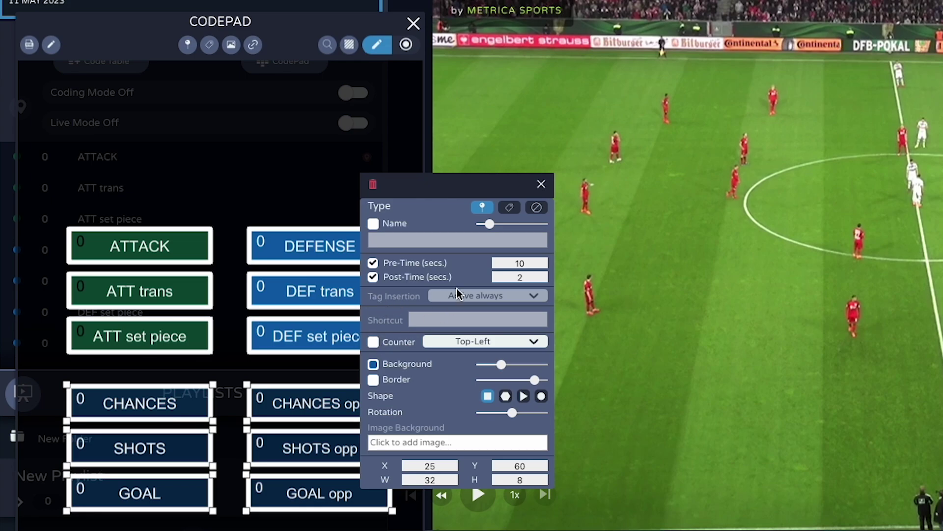
pyautogui.press('Escape')
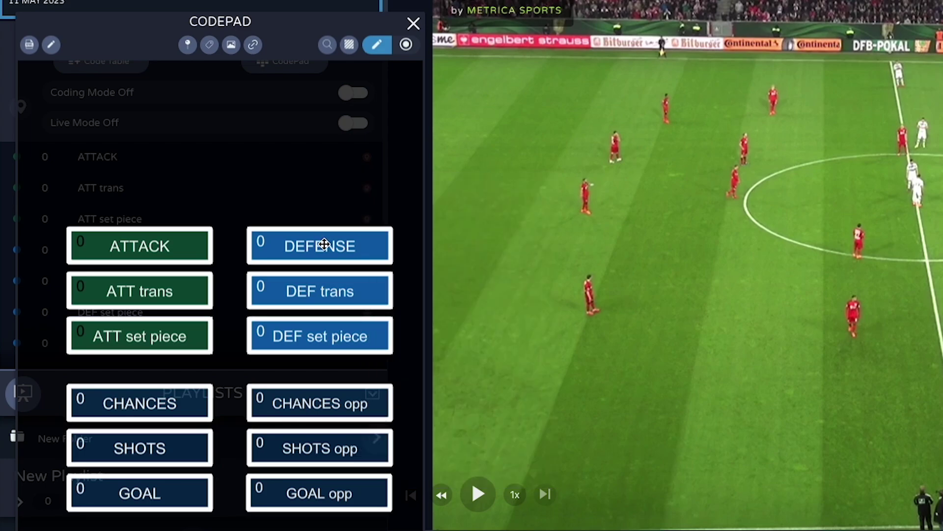
pyautogui.click(325, 244)
# - Duplicate DEFENSE near the pad's top and make the copy a plain label without background or border
pyautogui.moveTo(320, 238); pyautogui.dragTo(255, 179)
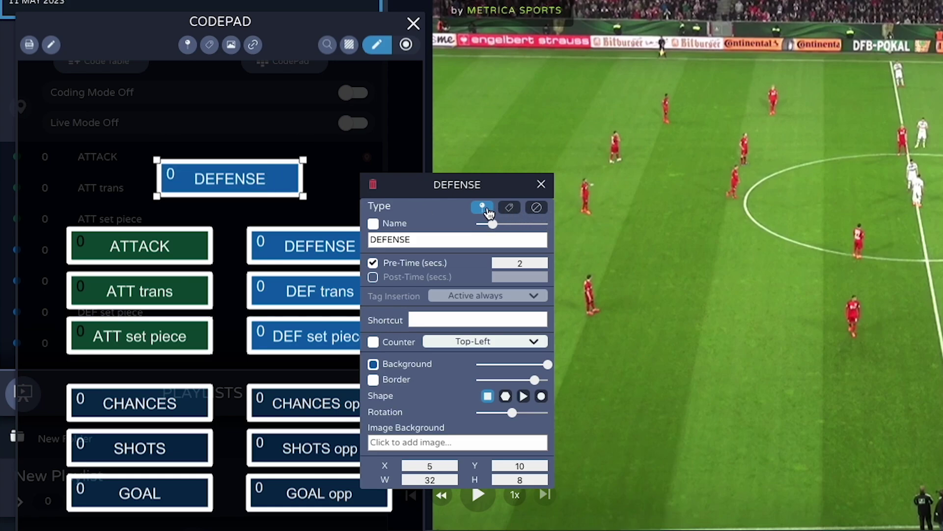
pyautogui.click(536, 208)
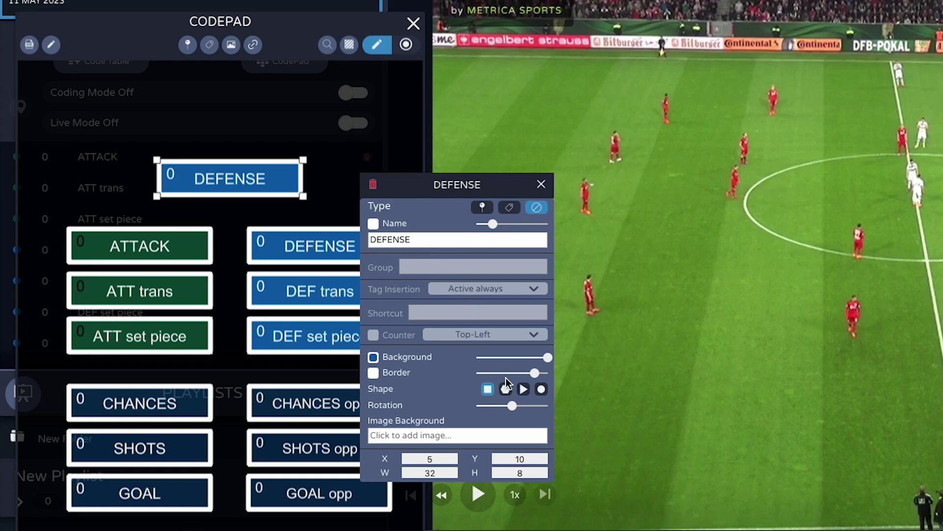
pyautogui.moveTo(535, 373); pyautogui.dragTo(437, 364)
pyautogui.moveTo(547, 358); pyautogui.dragTo(460, 359)
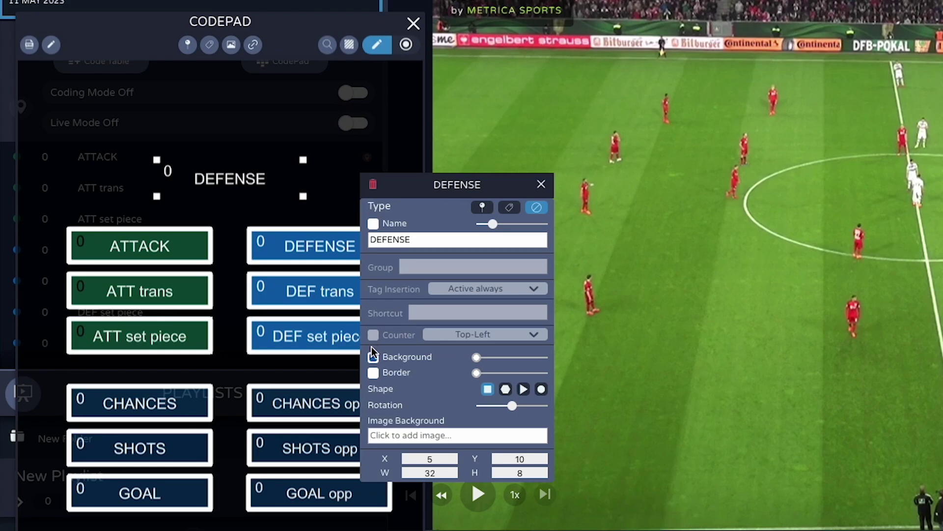
# - Hide the copy's counter, rename it 'TEAM v opponent', and move it higher up
pyautogui.click(482, 209)
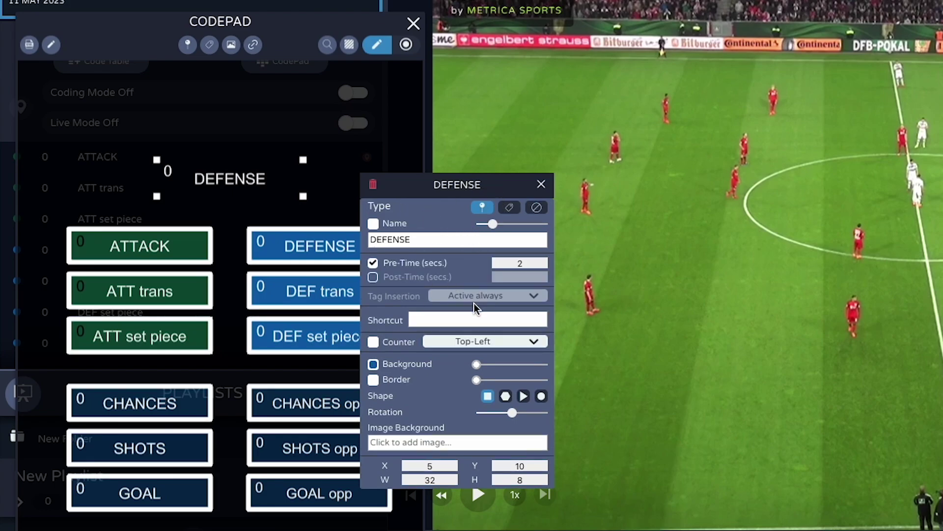
pyautogui.click(440, 343)
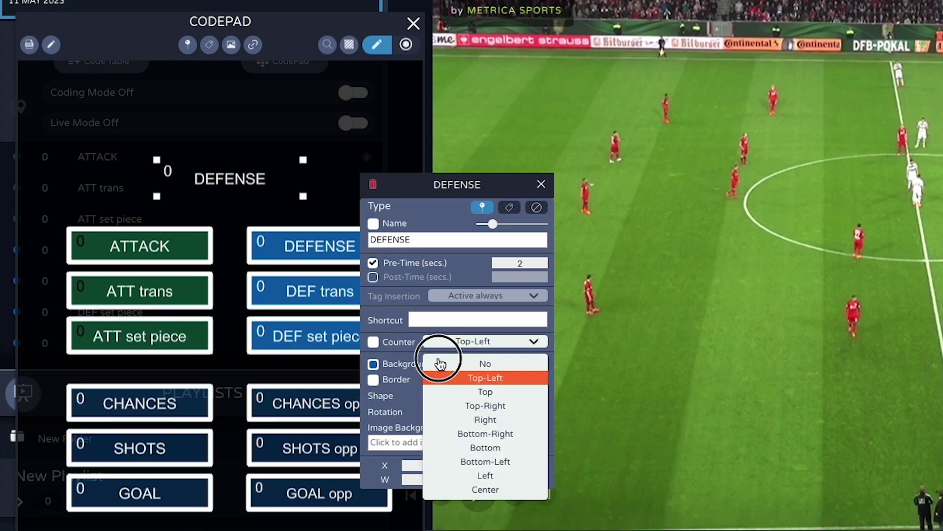
pyautogui.click(438, 363)
pyautogui.click(373, 263)
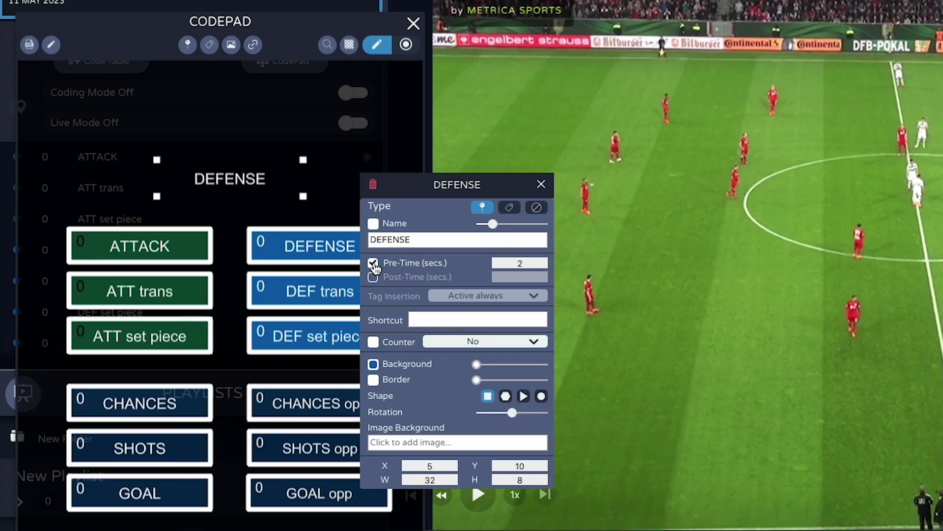
pyautogui.click(536, 207)
pyautogui.click(488, 239)
pyautogui.moveTo(488, 240); pyautogui.dragTo(350, 239)
pyautogui.write('TEAM v o')
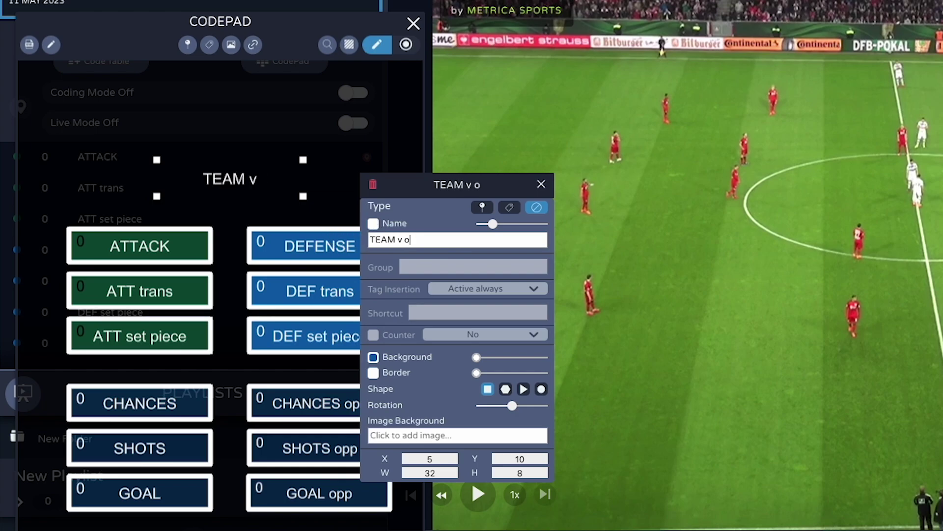
pyautogui.write('pponent')
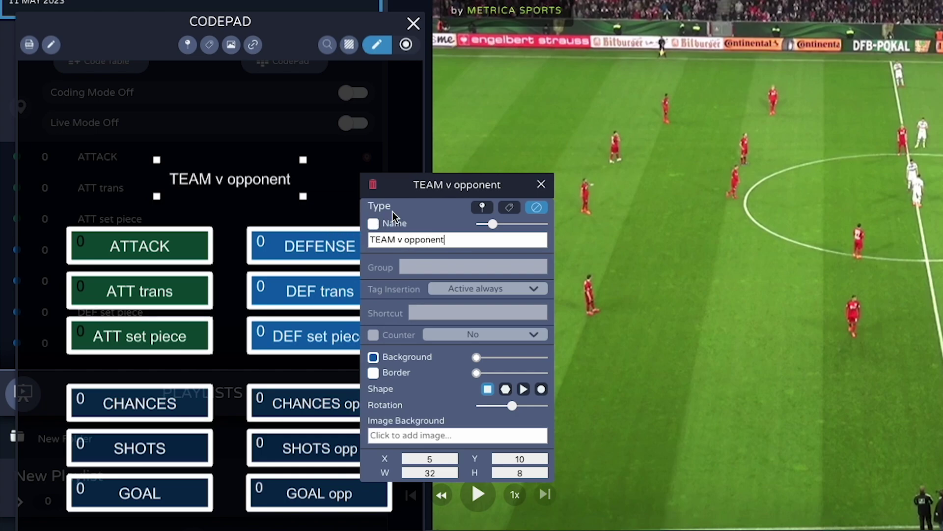
pyautogui.moveTo(256, 178); pyautogui.dragTo(259, 134)
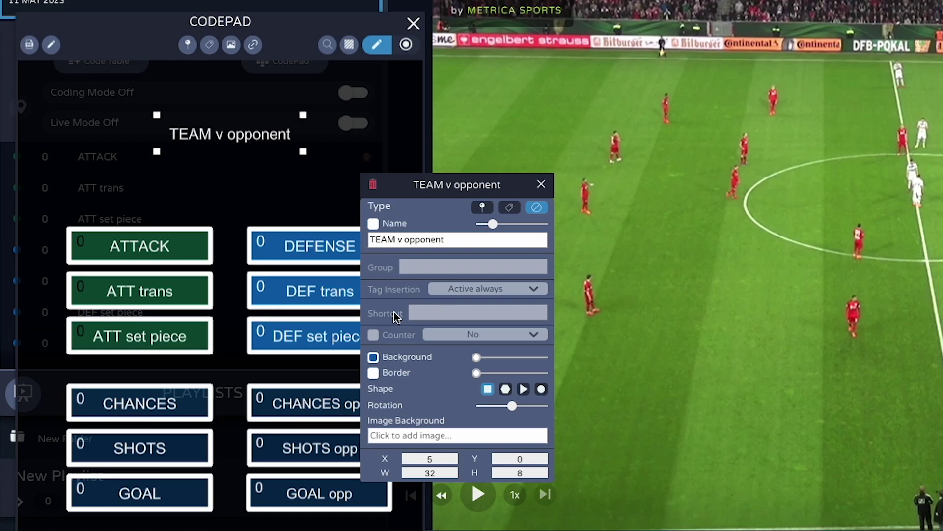
# - Duplicate the label just below TEAM v opponent, name it KICKOF, and make it an event button
pyautogui.moveTo(263, 142); pyautogui.dragTo(261, 181)
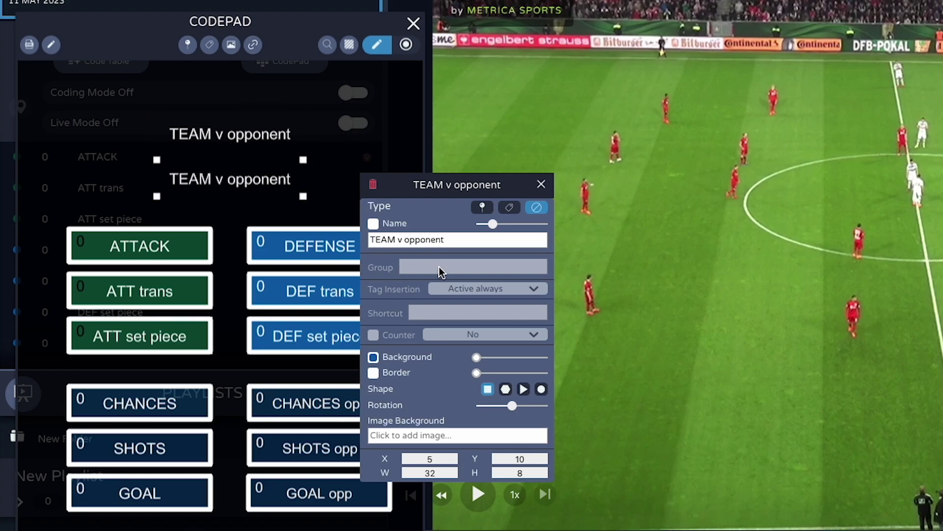
pyautogui.moveTo(459, 240); pyautogui.dragTo(316, 242)
pyautogui.write('KIC')
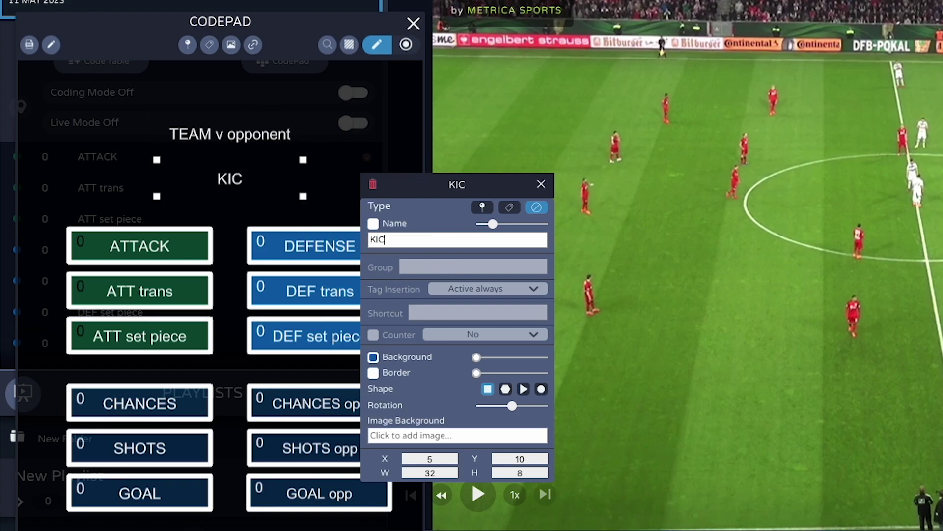
pyautogui.write('KOG')
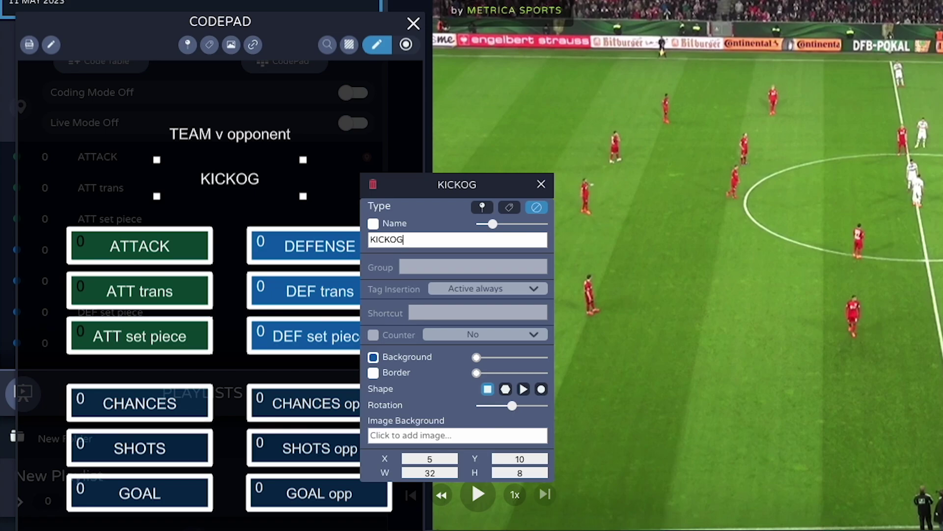
pyautogui.press('BackSpace')
pyautogui.write('F')
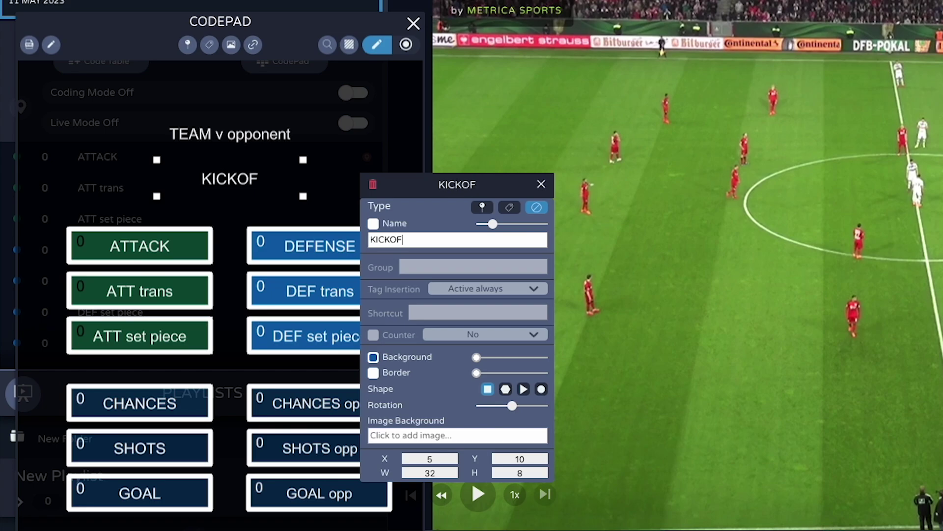
pyautogui.click(483, 208)
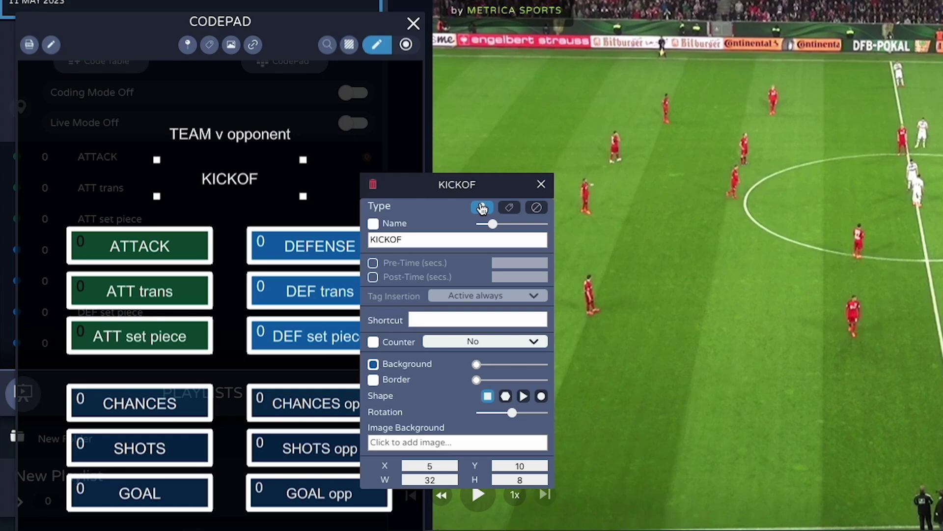
# - Tick Pre-Time and Post-Time on KICKOF, each set to 1 second
pyautogui.click(373, 263)
pyautogui.click(373, 277)
pyautogui.click(530, 264)
pyautogui.click(516, 277)
pyautogui.write('1')
pyautogui.click(371, 293)
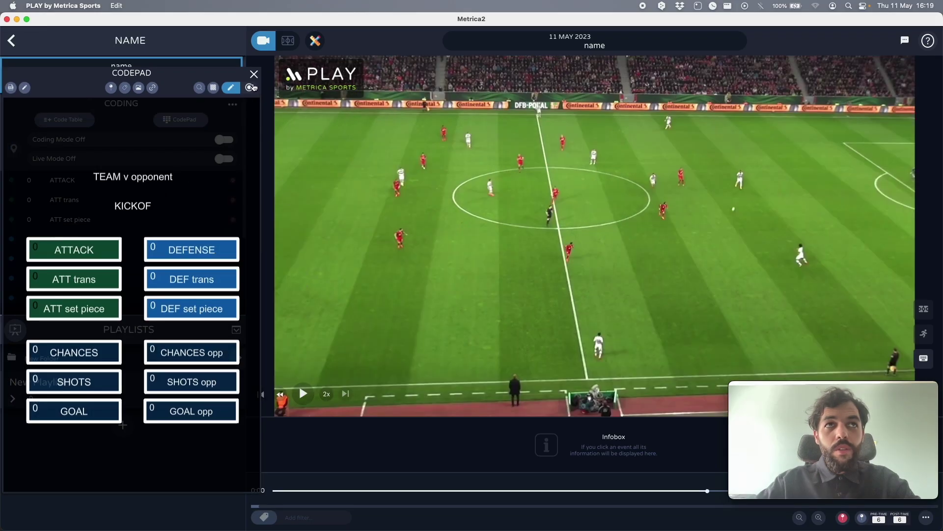
# - Turn on recording, play the match, and code one DEFENSE event, pausing along the way
pyautogui.click(250, 87)
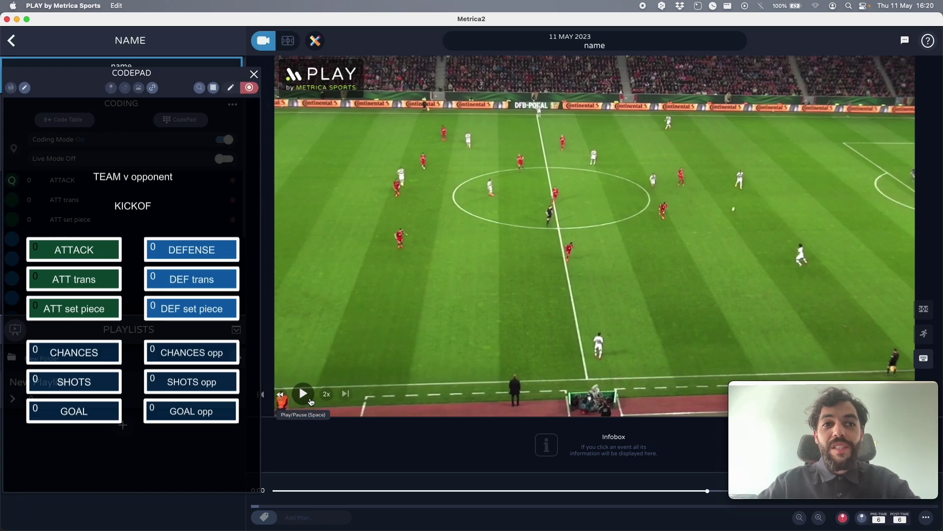
pyautogui.click(307, 395)
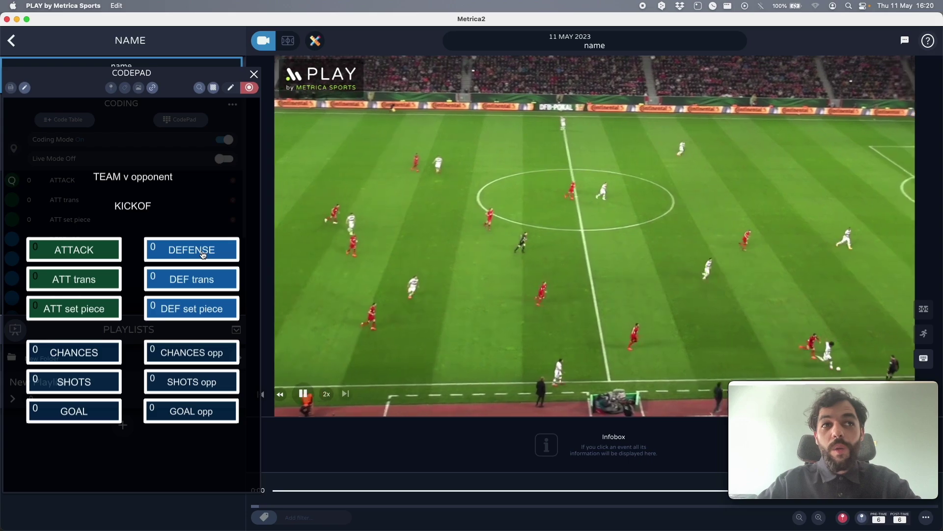
pyautogui.click(204, 254)
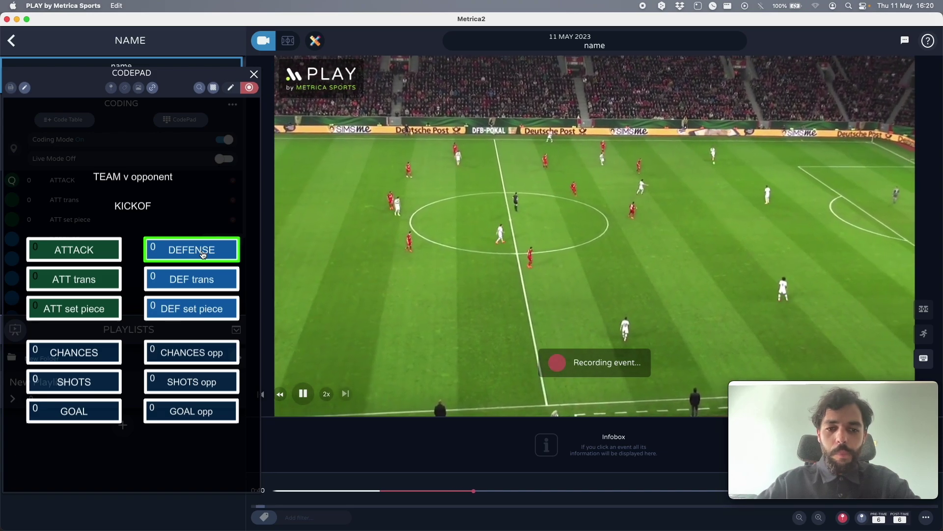
pyautogui.press('space')
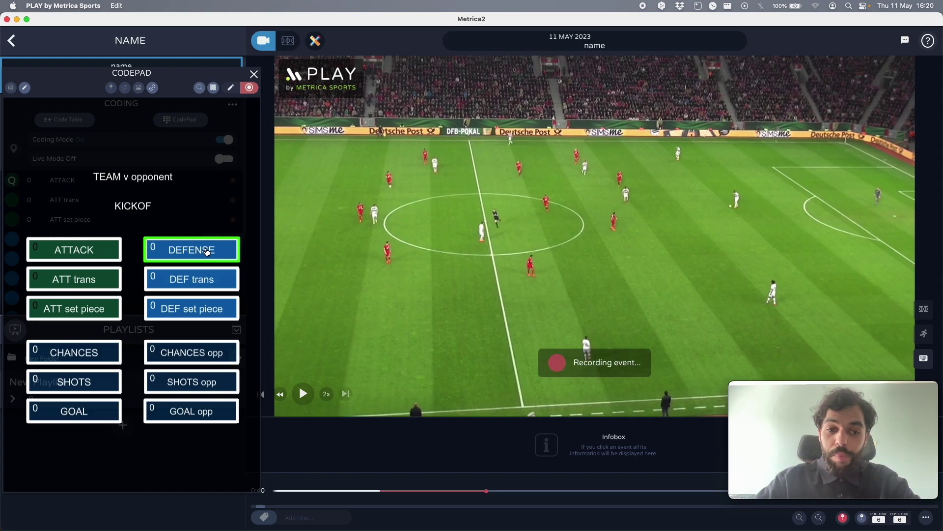
pyautogui.press('space')
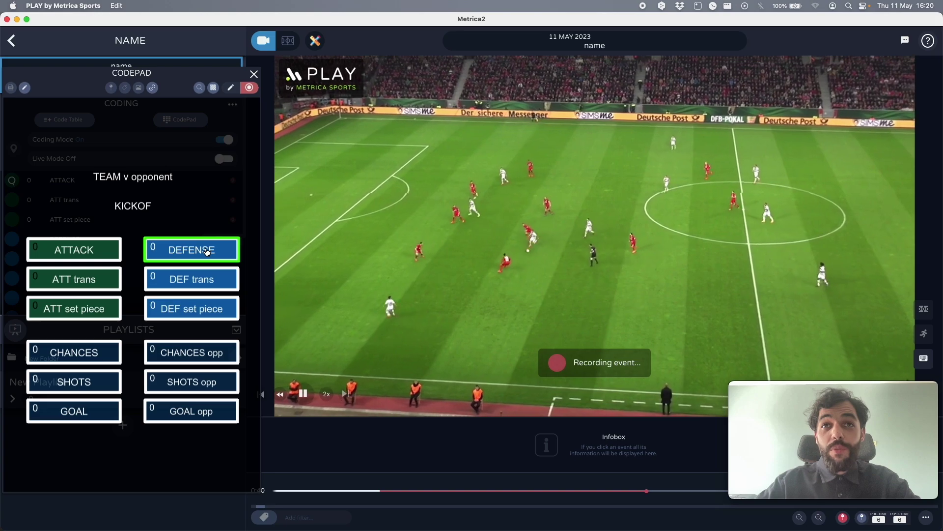
pyautogui.press('space')
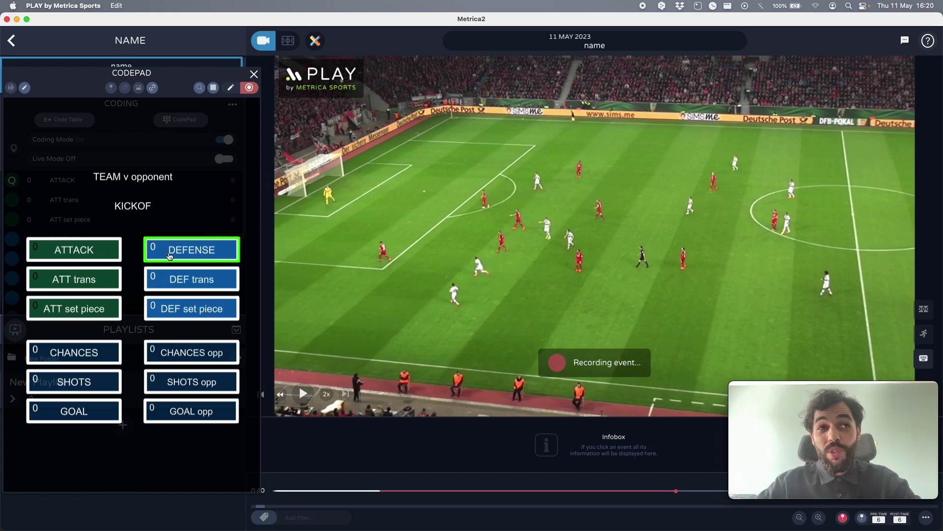
pyautogui.click(165, 254)
# - Code alternating ATT trans and DEF trans events as the play changes
pyautogui.click(94, 280)
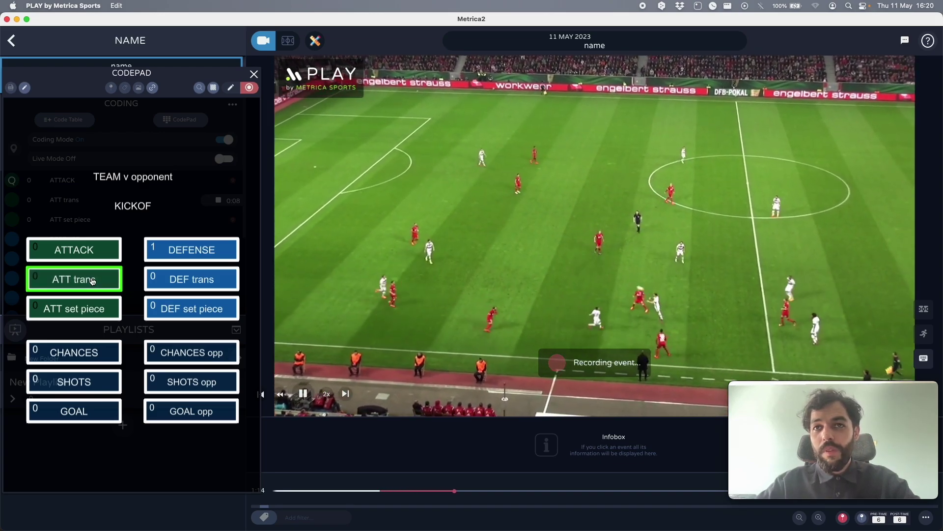
pyautogui.press('space')
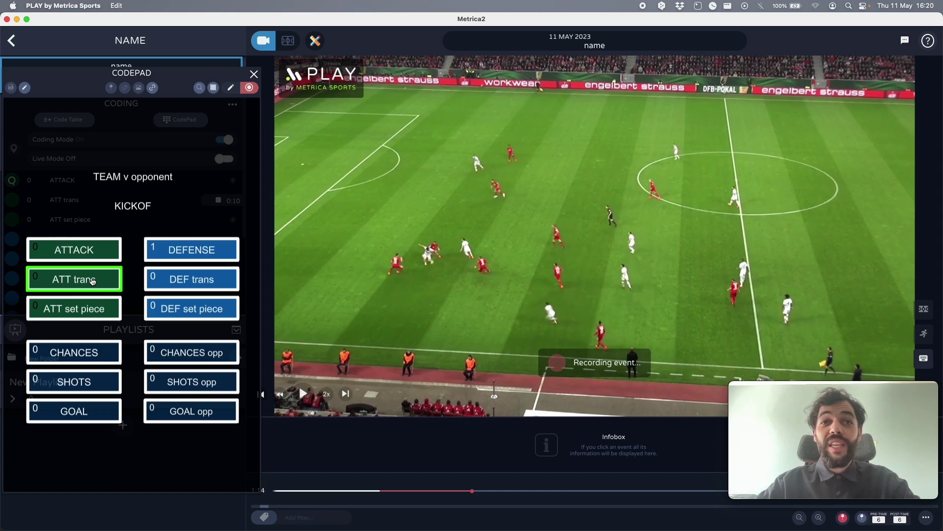
pyautogui.click(105, 281)
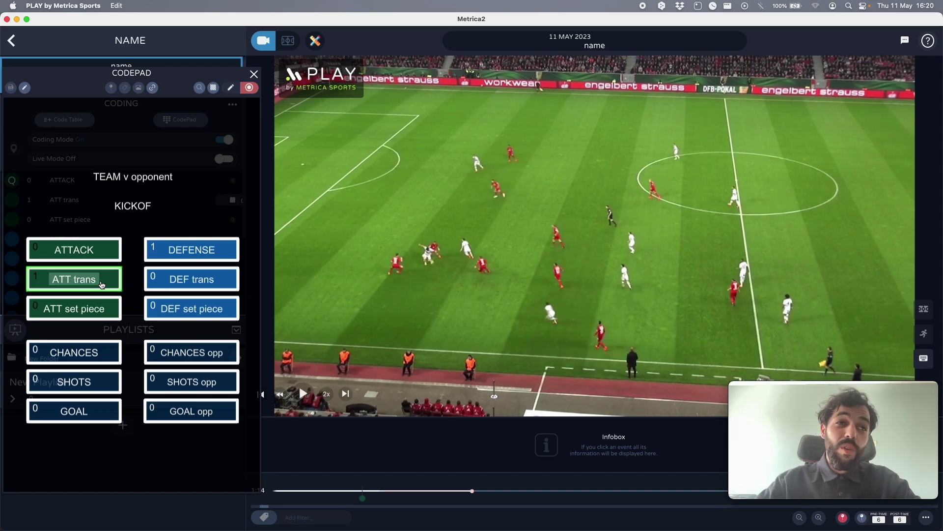
pyautogui.click(192, 280)
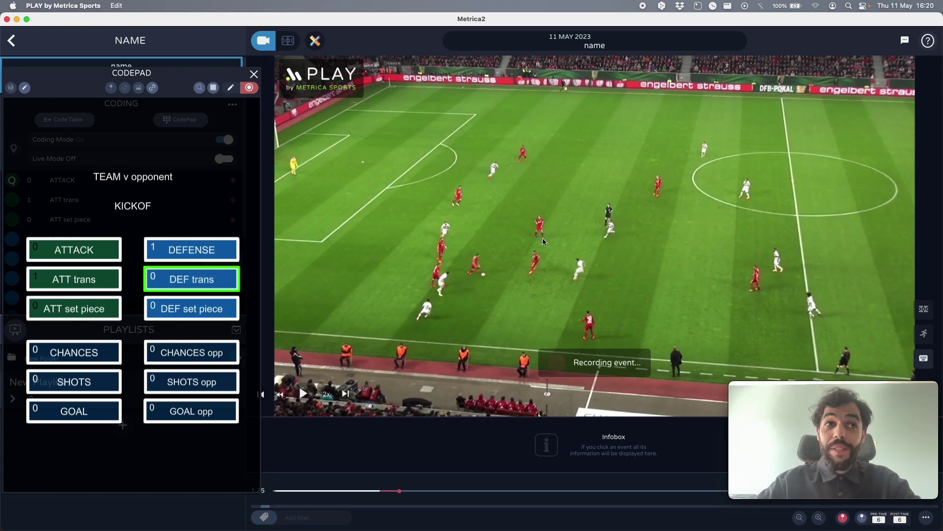
pyautogui.click(215, 285)
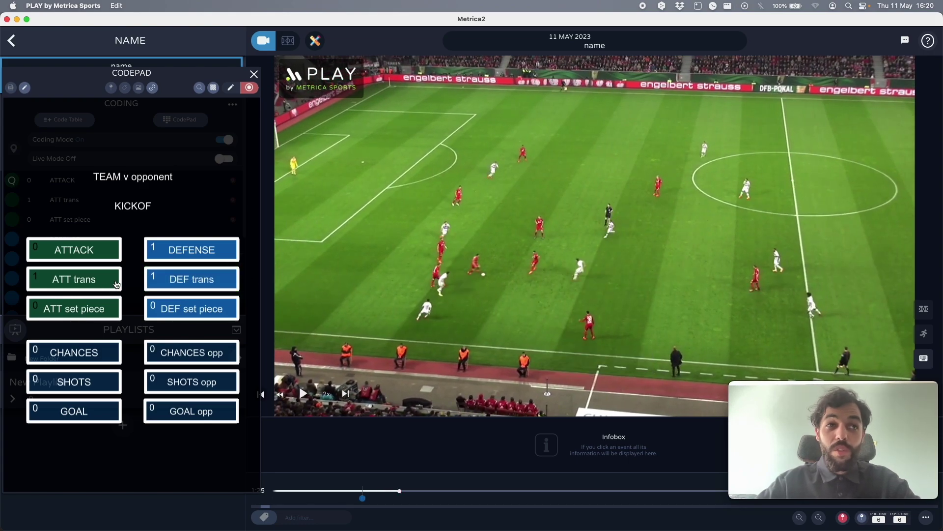
pyautogui.click(104, 286)
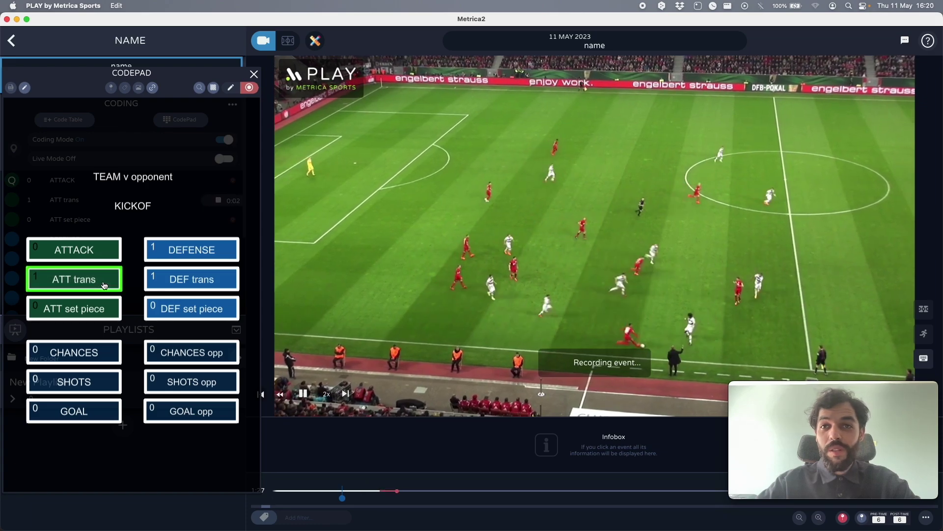
pyautogui.press('space')
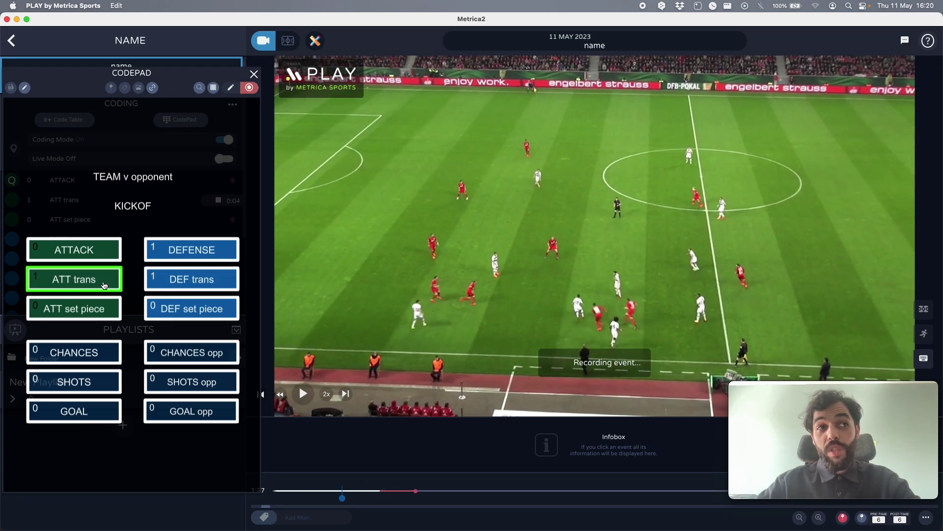
pyautogui.click(104, 286)
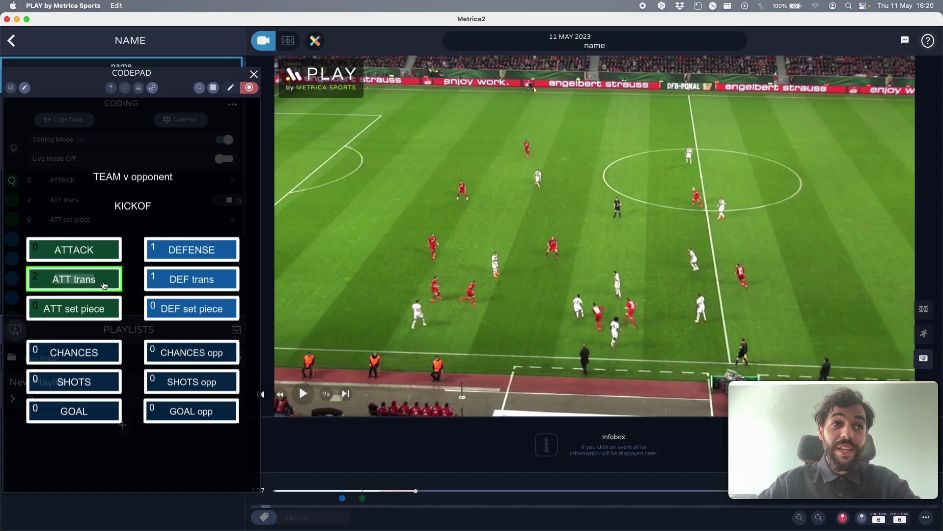
pyautogui.click(201, 288)
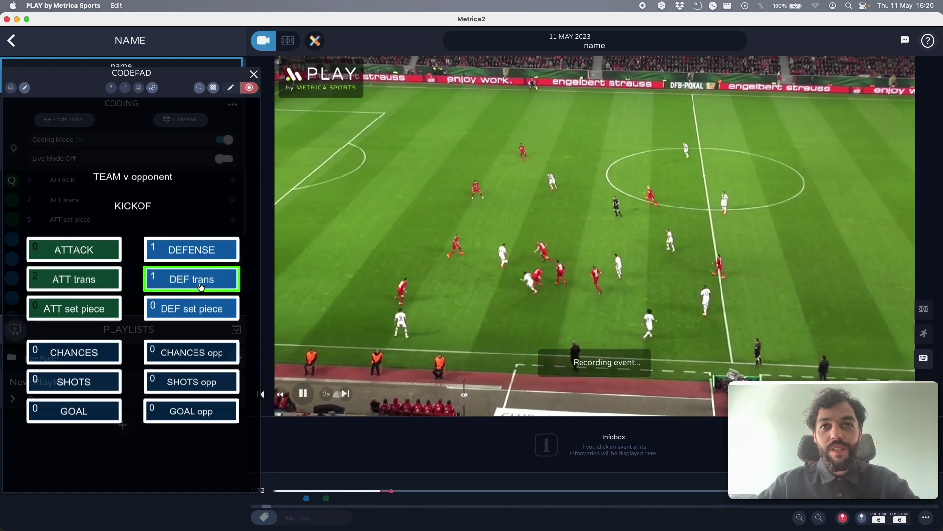
pyautogui.press('space')
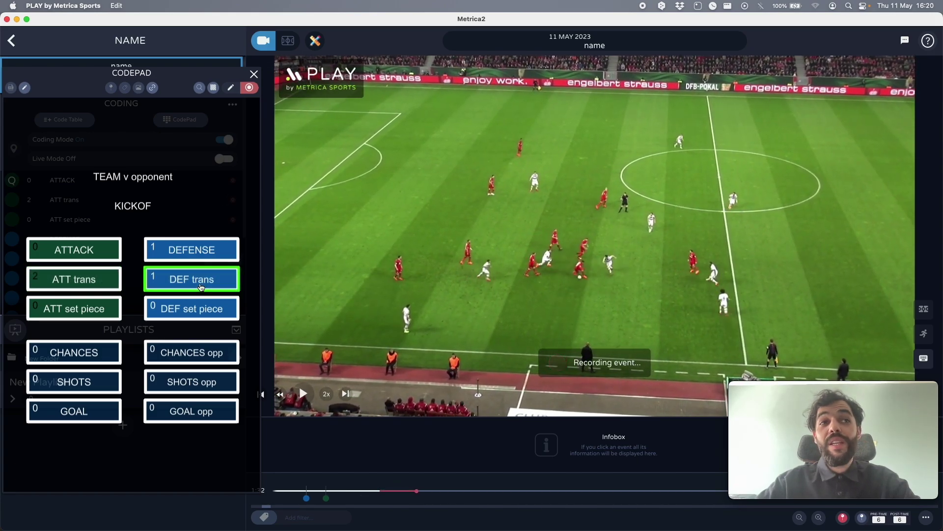
pyautogui.click(201, 287)
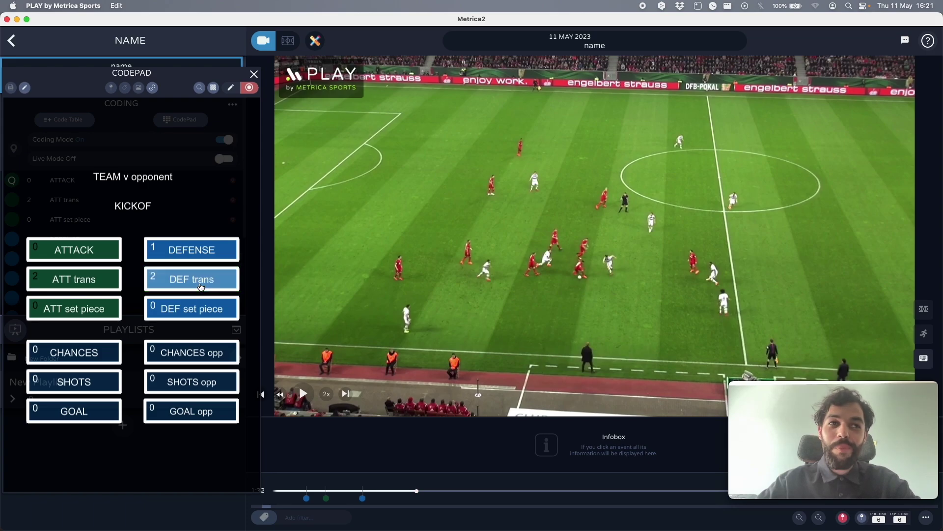
# - Code a third ATT trans, then an ATTACK event, and tag a chance and a shot
pyautogui.click(113, 291)
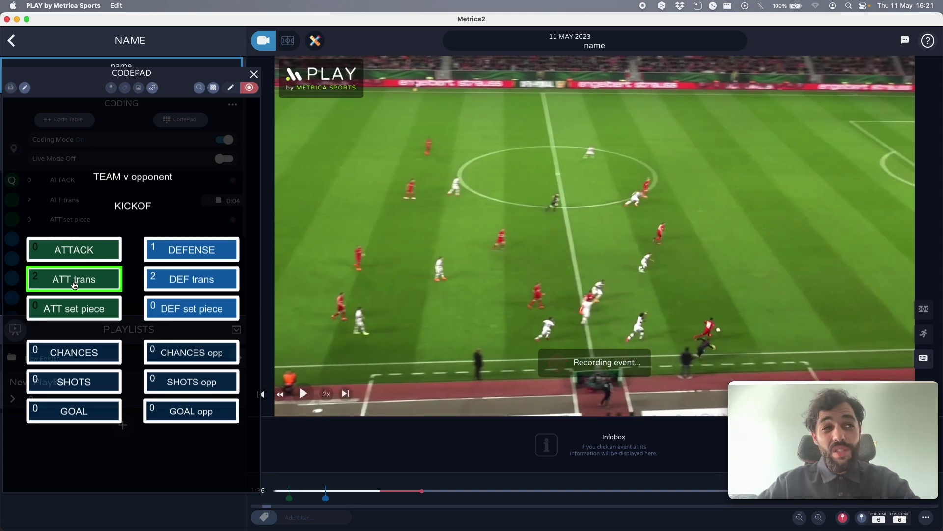
pyautogui.click(74, 285)
pyautogui.click(78, 251)
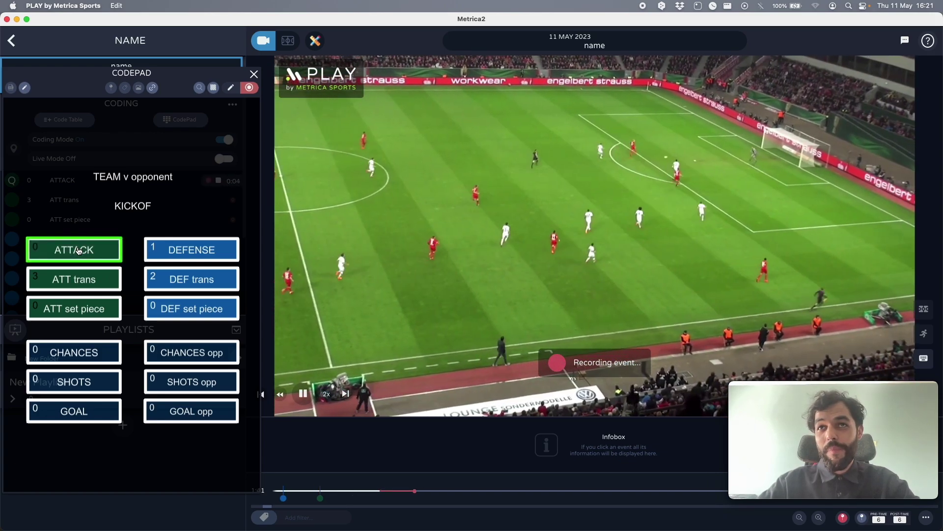
pyautogui.press('space')
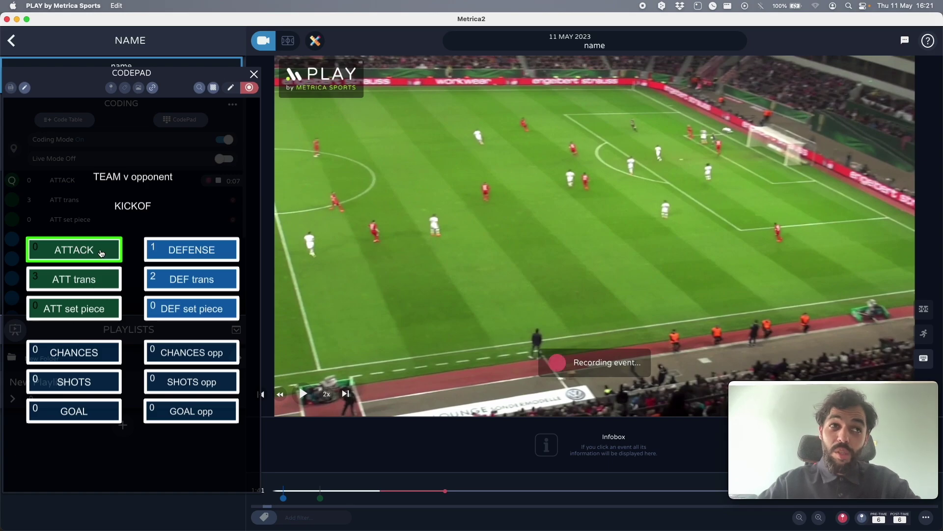
pyautogui.click(99, 250)
pyautogui.click(90, 355)
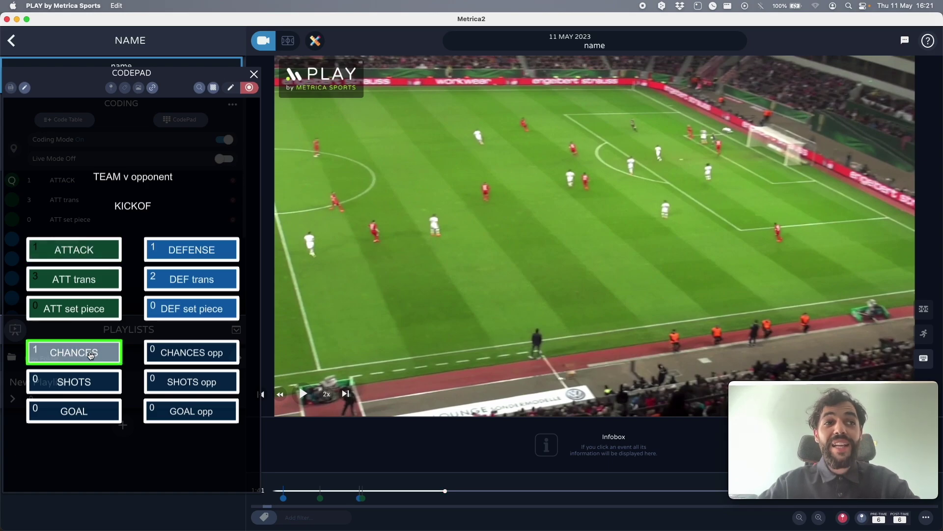
pyautogui.click(77, 386)
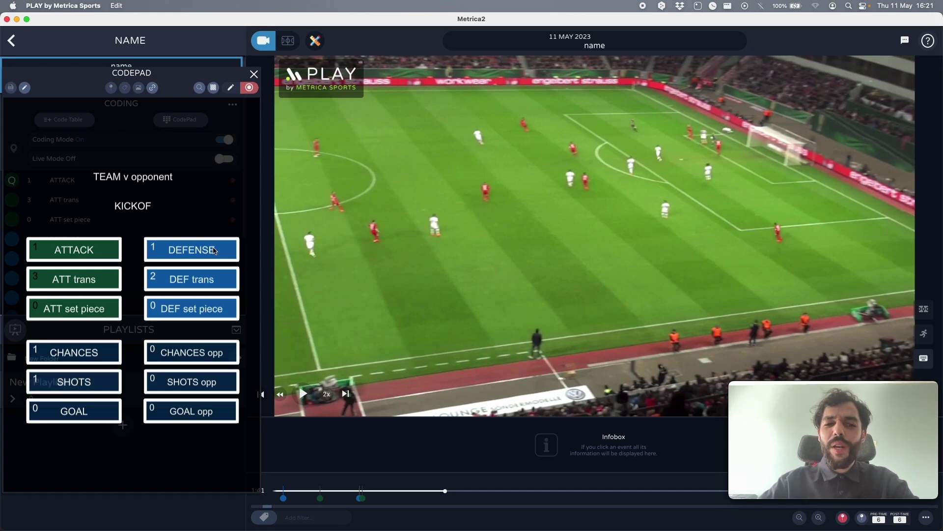
pyautogui.click(153, 88)
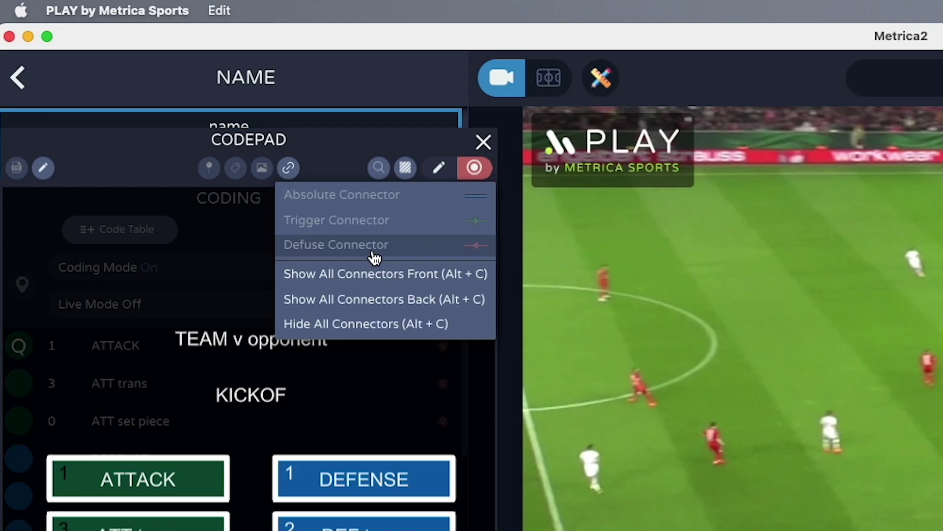
# - Turn off recording, enable Modify Mode, and select the ATTACK button
pyautogui.click(474, 167)
pyautogui.click(442, 170)
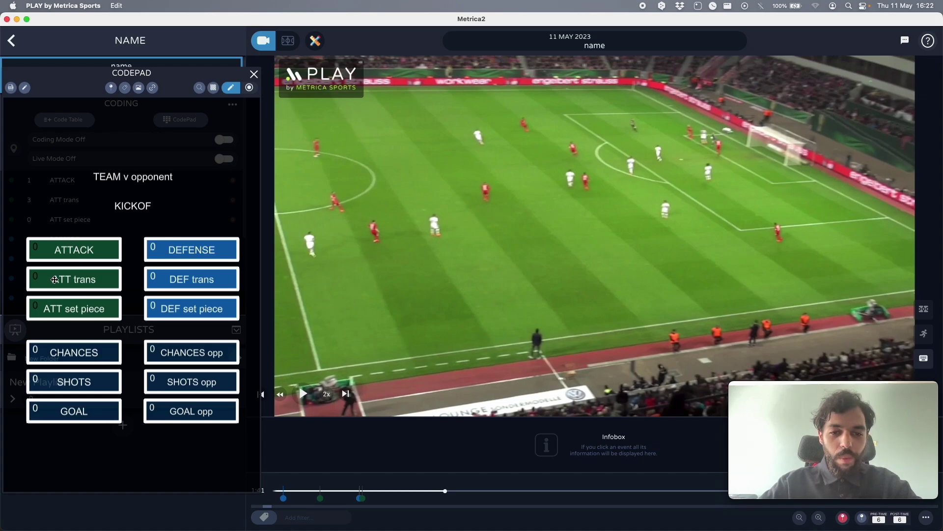
pyautogui.click(212, 247)
pyautogui.click(91, 252)
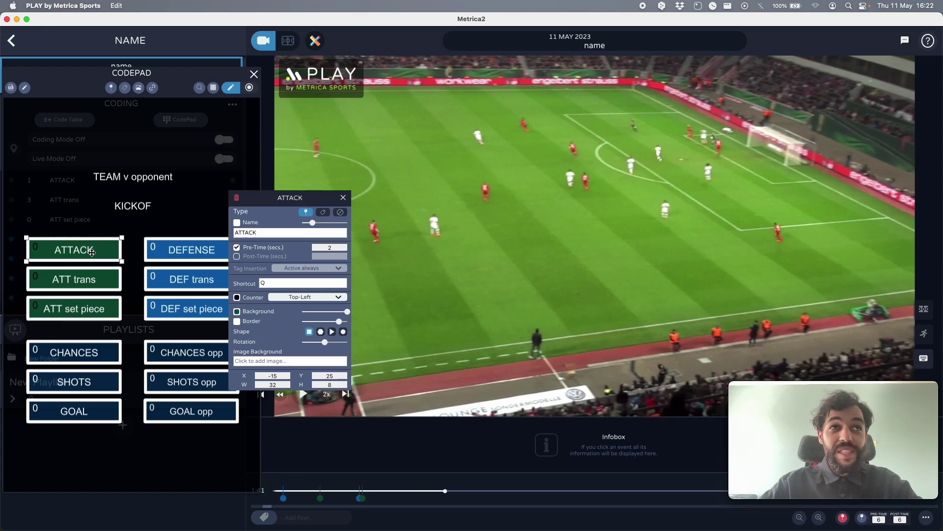
# - Draw a connector from ATTACK to DEFENSE
pyautogui.click(152, 88)
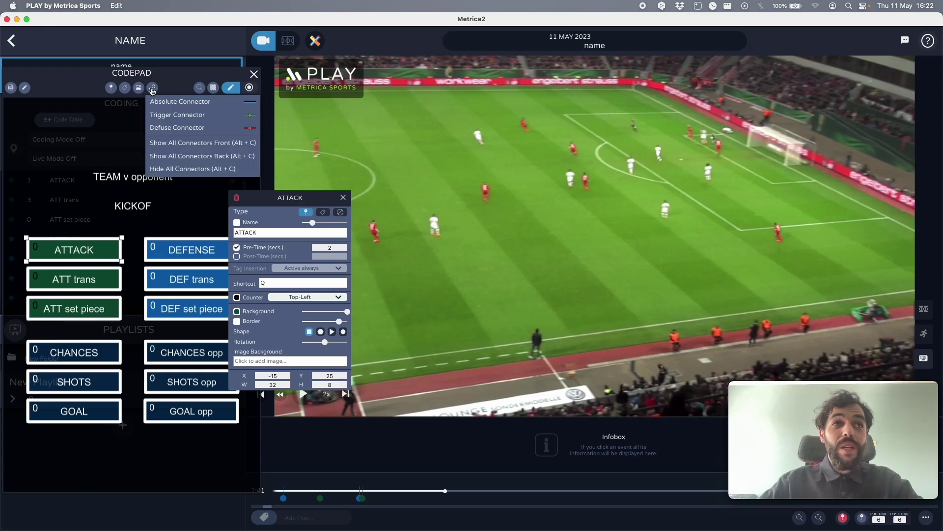
pyautogui.click(173, 102)
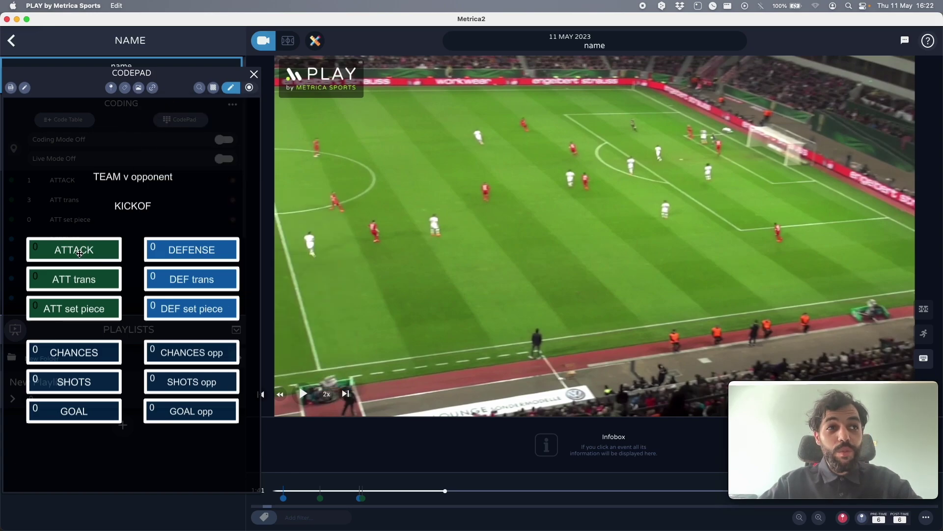
pyautogui.moveTo(76, 253); pyautogui.dragTo(217, 250)
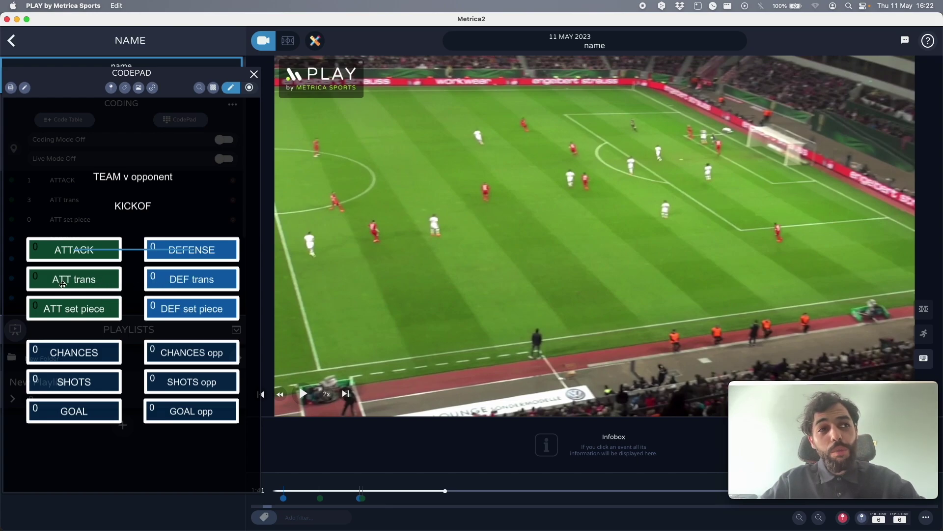
pyautogui.click(153, 88)
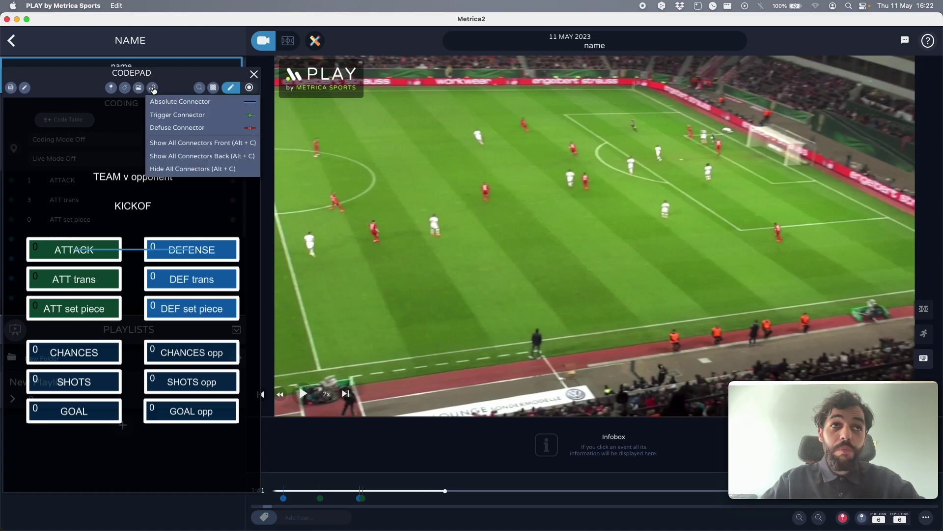
# - Link ATT trans to DEF trans with an absolute connector
pyautogui.click(105, 280)
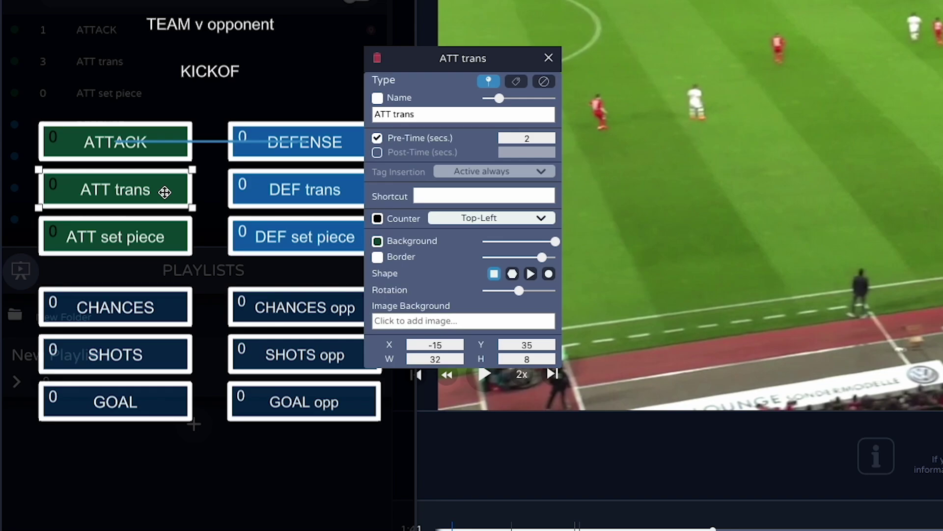
pyautogui.rightClick(105, 282)
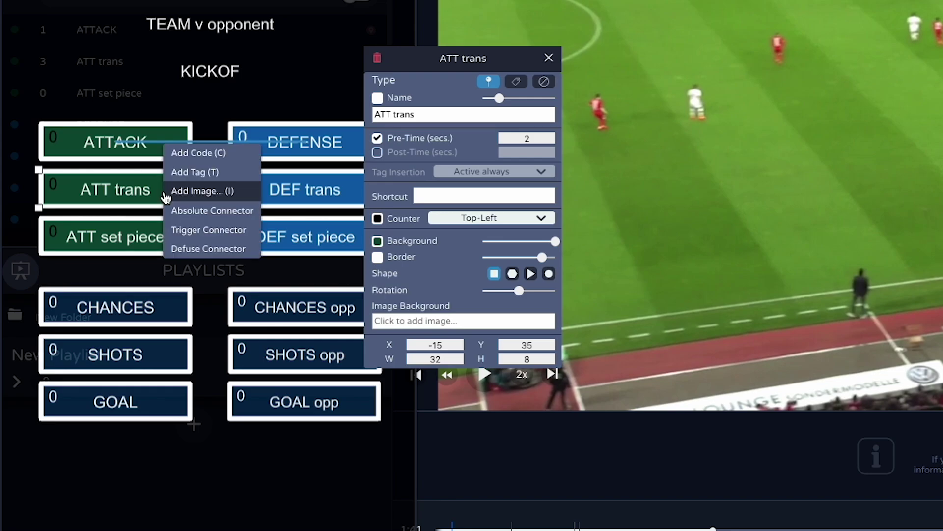
pyautogui.click(204, 215)
pyautogui.click(321, 209)
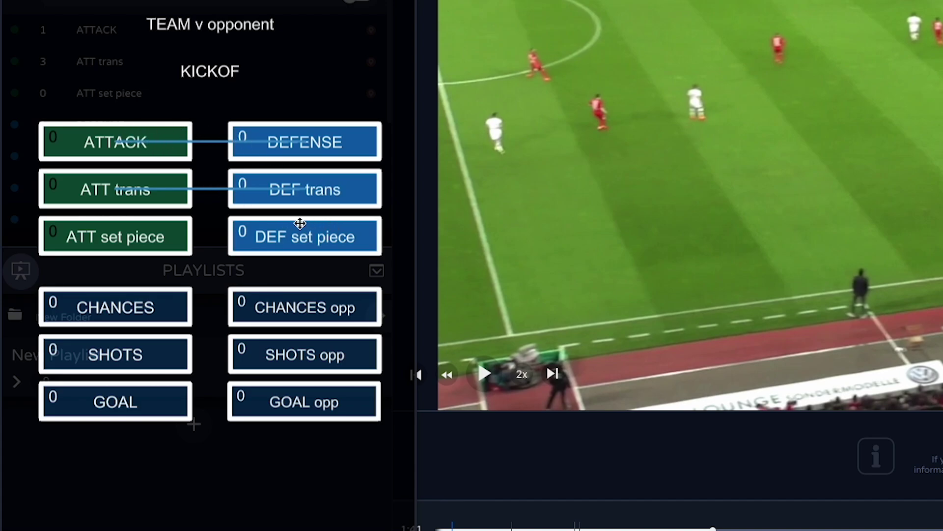
# - Add defuse connectors from DEF trans to ATTACK and from DEFENSE to DEF trans
pyautogui.rightClick(366, 190)
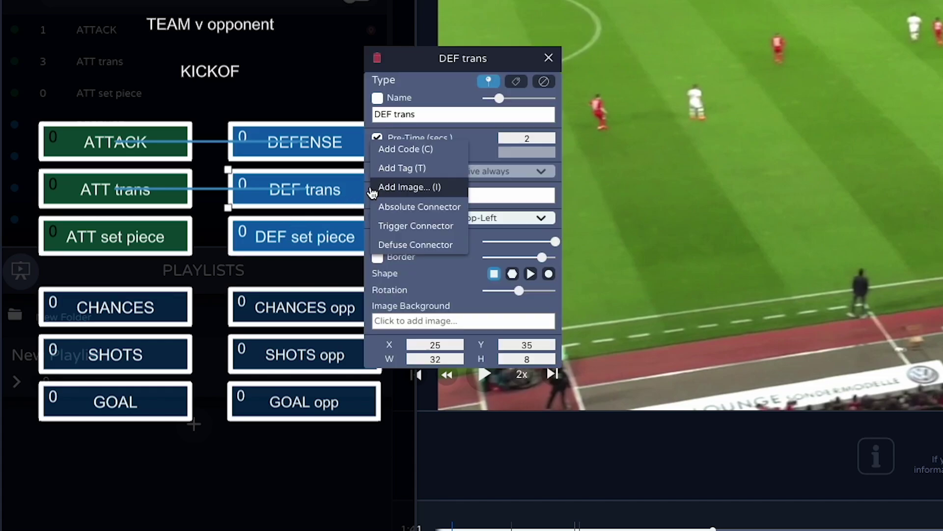
pyautogui.click(449, 245)
pyautogui.click(104, 144)
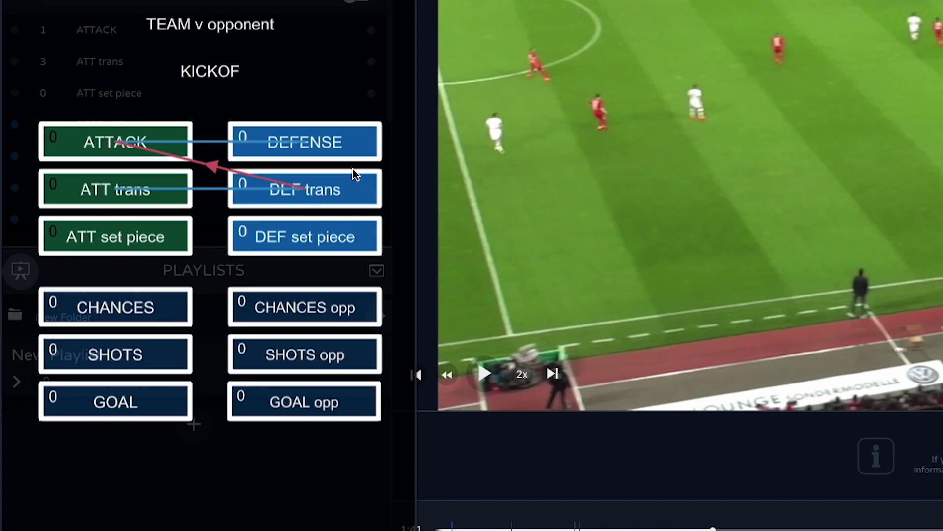
pyautogui.rightClick(359, 150)
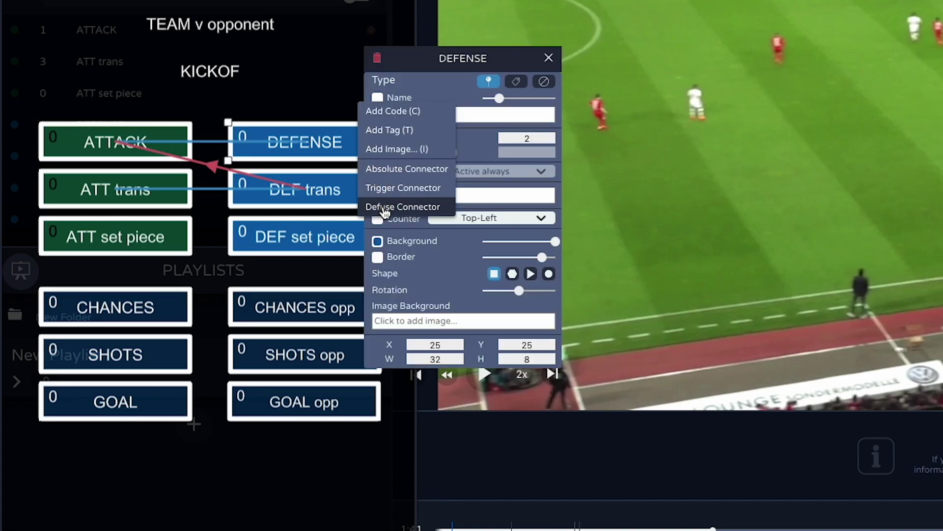
pyautogui.click(383, 207)
pyautogui.click(334, 193)
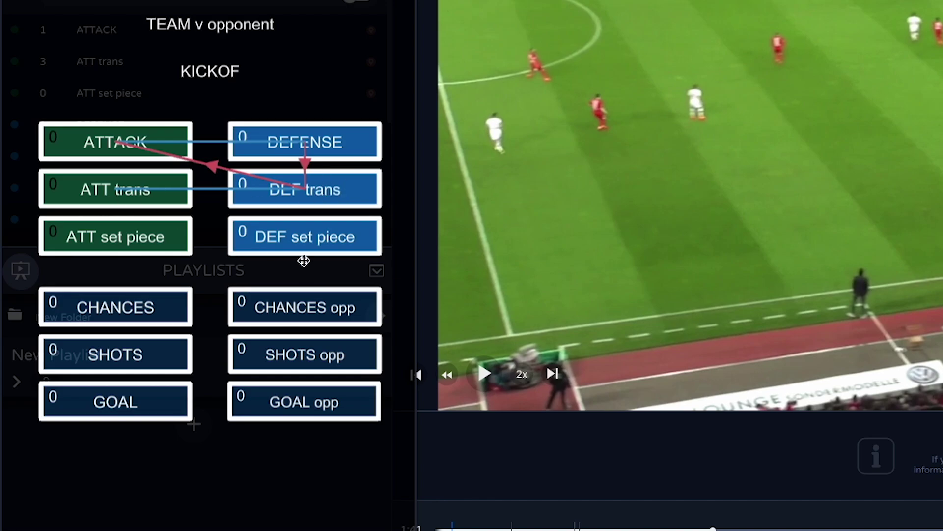
# - Add a defuse connector from ATT trans to DEFENSE and start another from ATTACK
pyautogui.rightClick(81, 194)
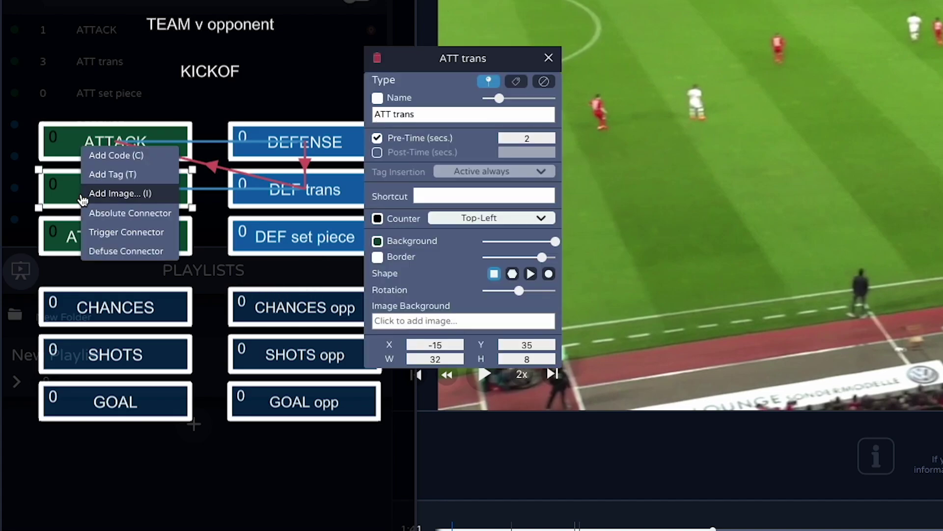
pyautogui.click(100, 252)
pyautogui.click(246, 140)
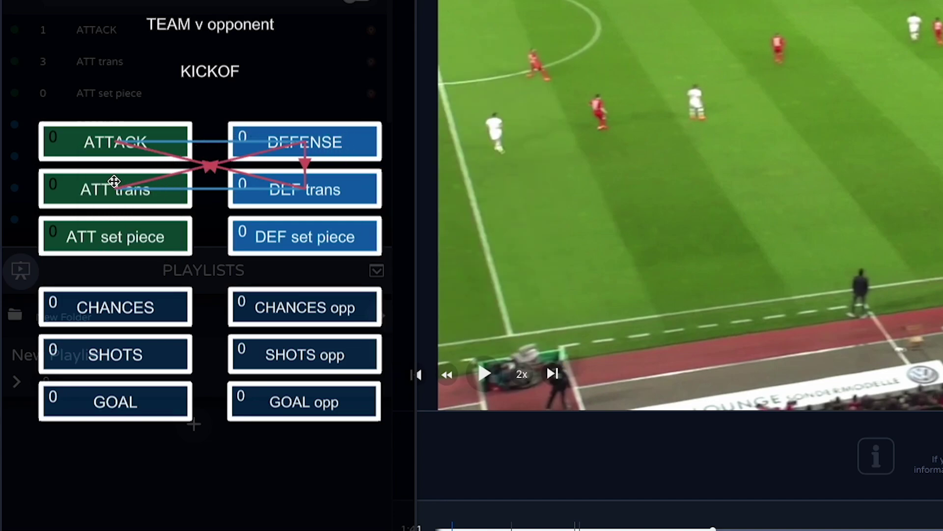
pyautogui.rightClick(83, 150)
pyautogui.click(126, 205)
pyautogui.rightClick(105, 396)
# - Add trigger connectors from GOAL to SHOTS and from GOAL to CHANCES
pyautogui.click(120, 442)
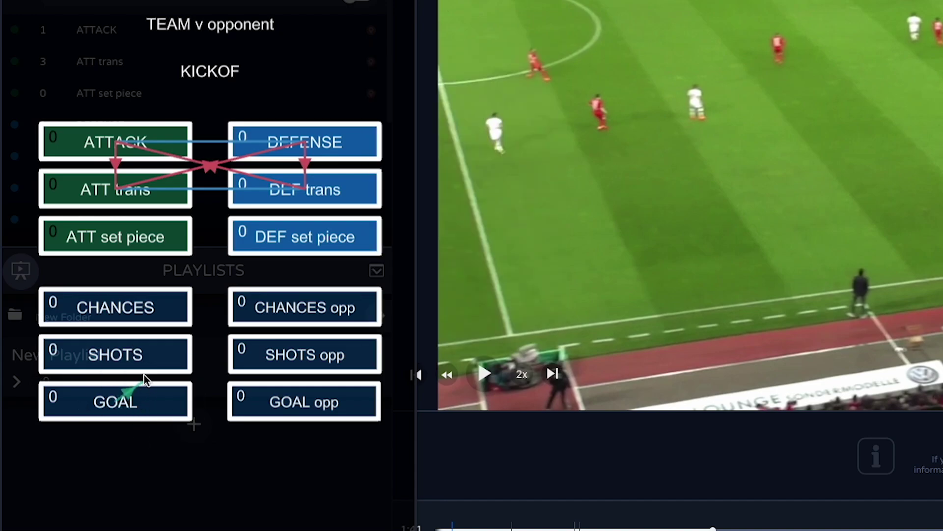
pyautogui.click(152, 355)
pyautogui.rightClick(148, 399)
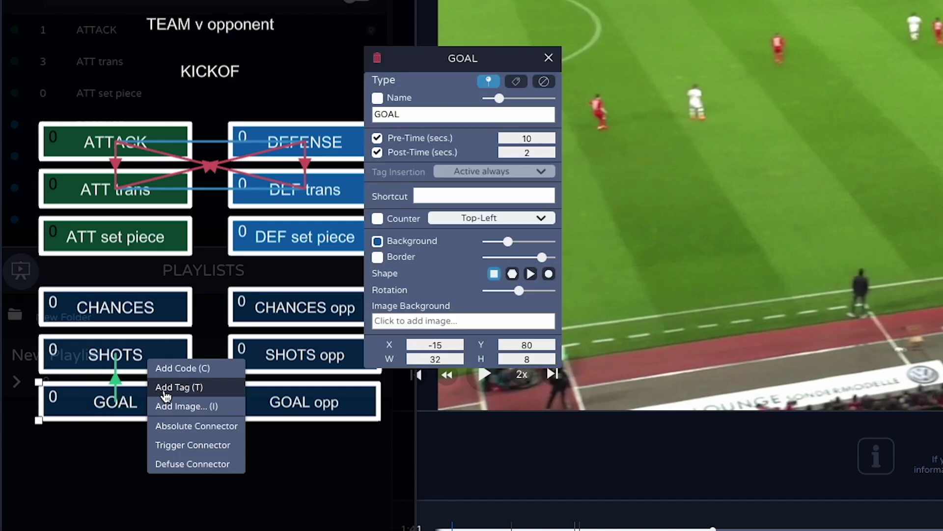
pyautogui.click(174, 450)
pyautogui.click(149, 308)
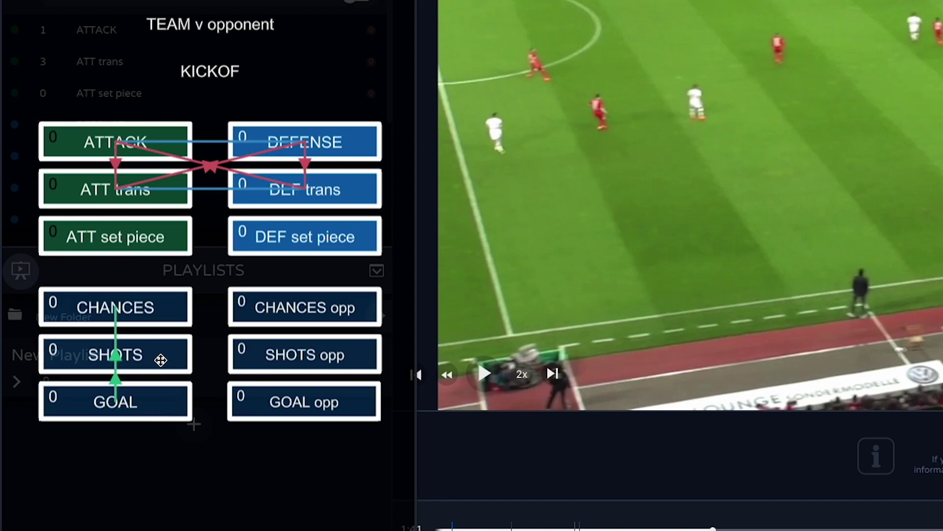
# - Add trigger connectors from GOAL opp to SHOTS opp and CHANCES opp
pyautogui.rightClick(308, 405)
pyautogui.click(354, 445)
pyautogui.click(358, 354)
pyautogui.rightClick(362, 400)
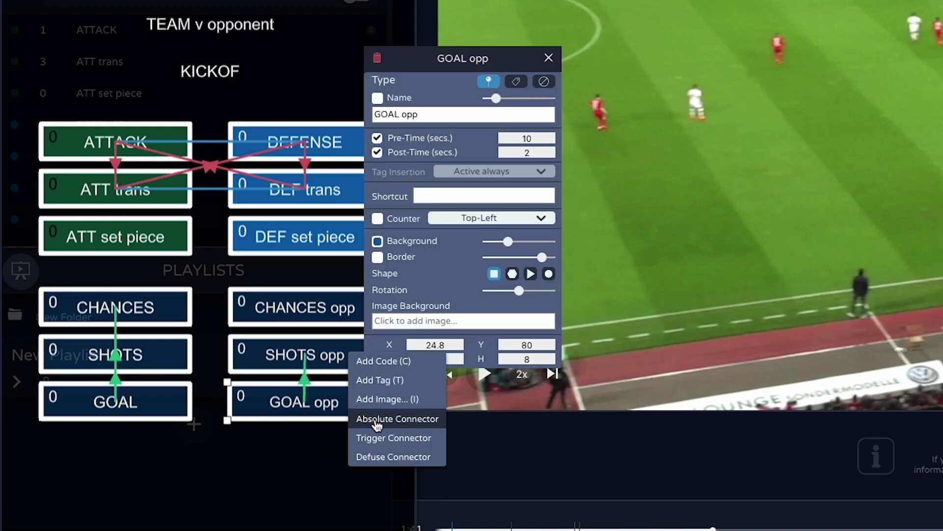
pyautogui.click(384, 451)
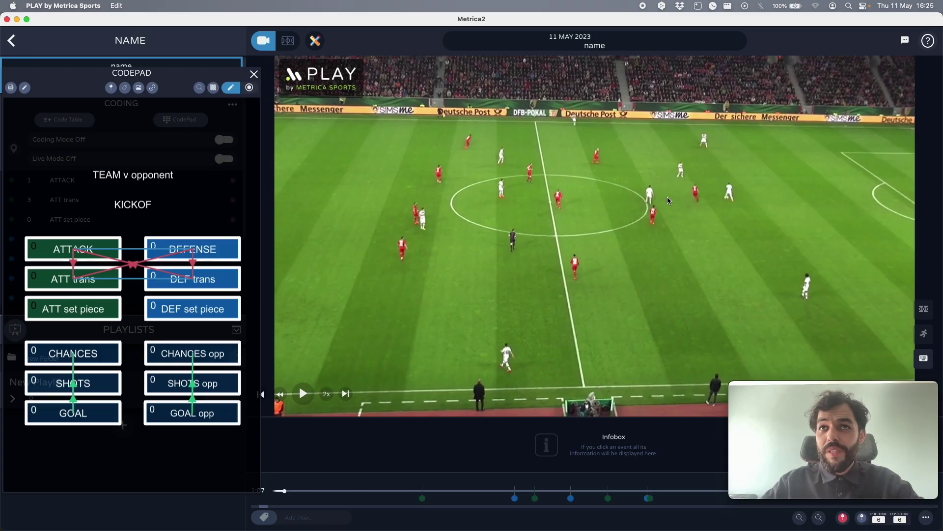
# - Turn recording back on, play the match, and code a DEFENSE then an ATT trans phase
pyautogui.click(250, 88)
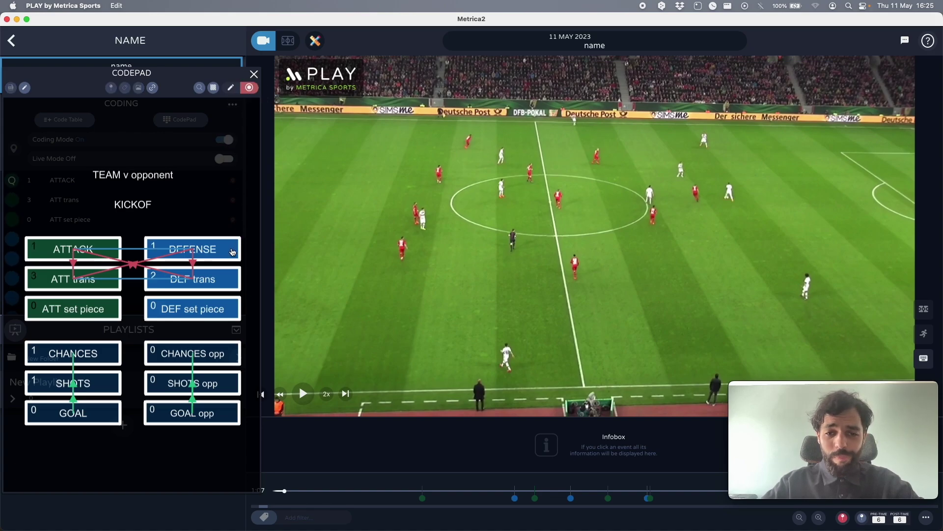
pyautogui.press('space')
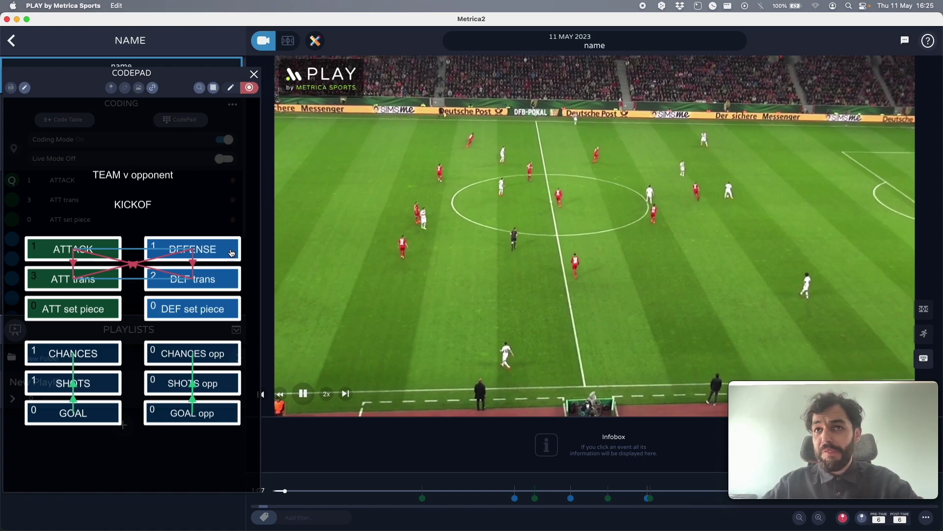
pyautogui.click(231, 252)
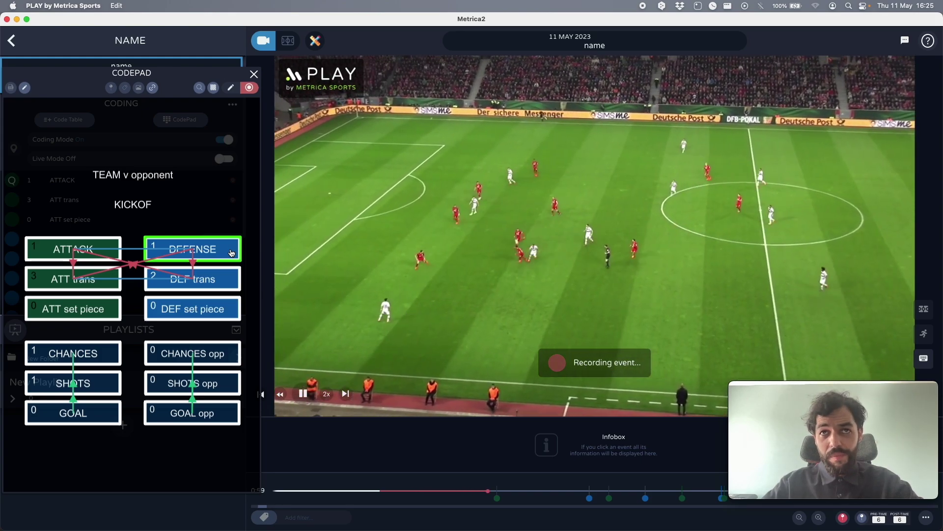
pyautogui.press('space')
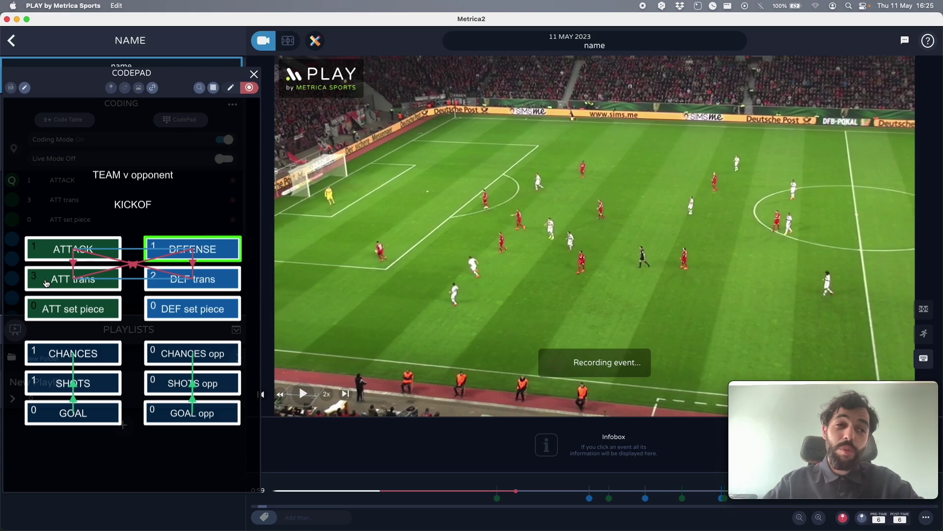
pyautogui.click(46, 284)
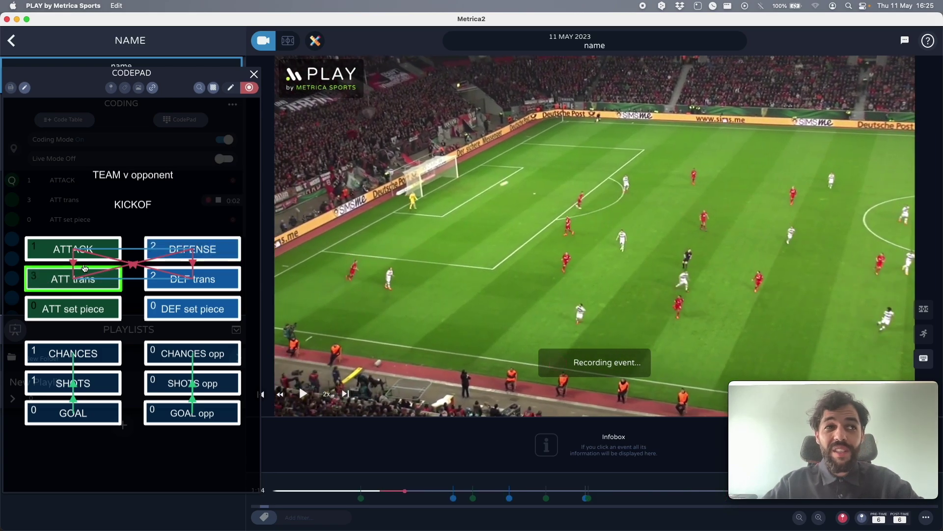
pyautogui.press('space')
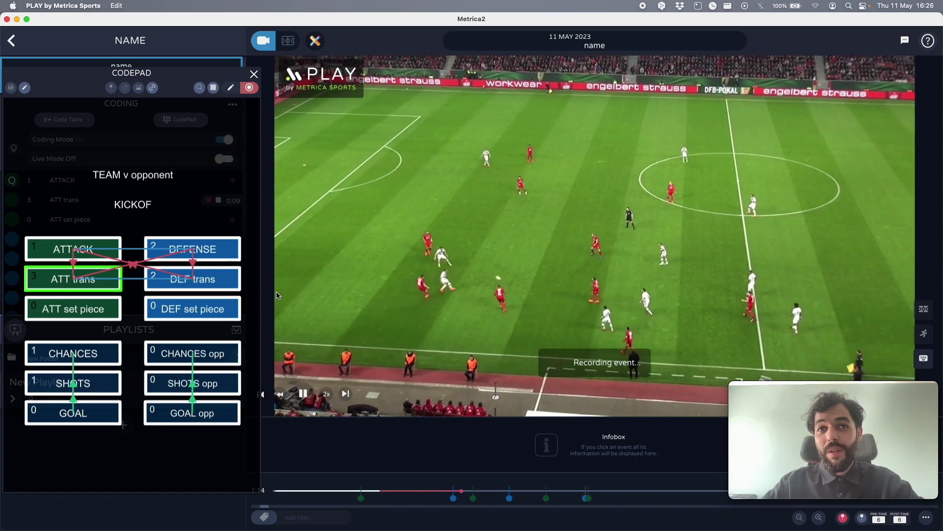
pyautogui.press('space')
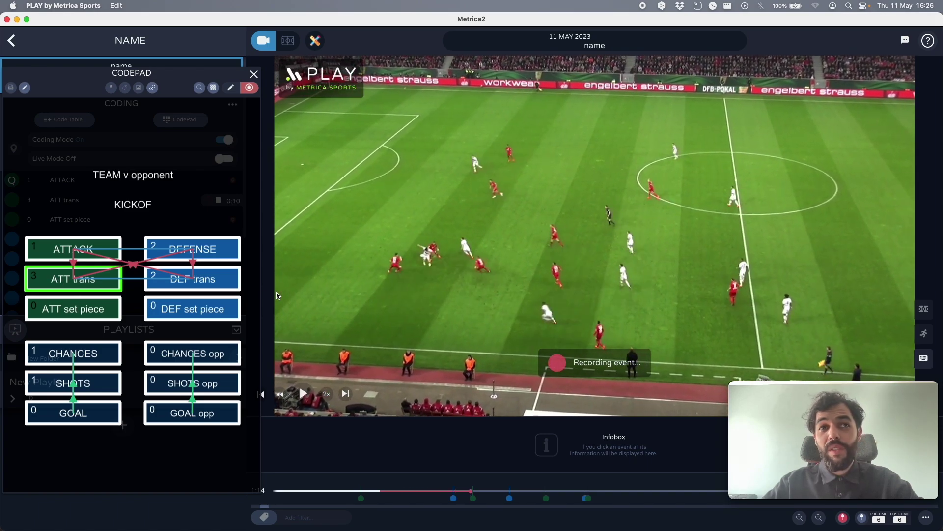
# - Code the alternating DEF trans and ATT trans phases, pausing between them
pyautogui.click(221, 285)
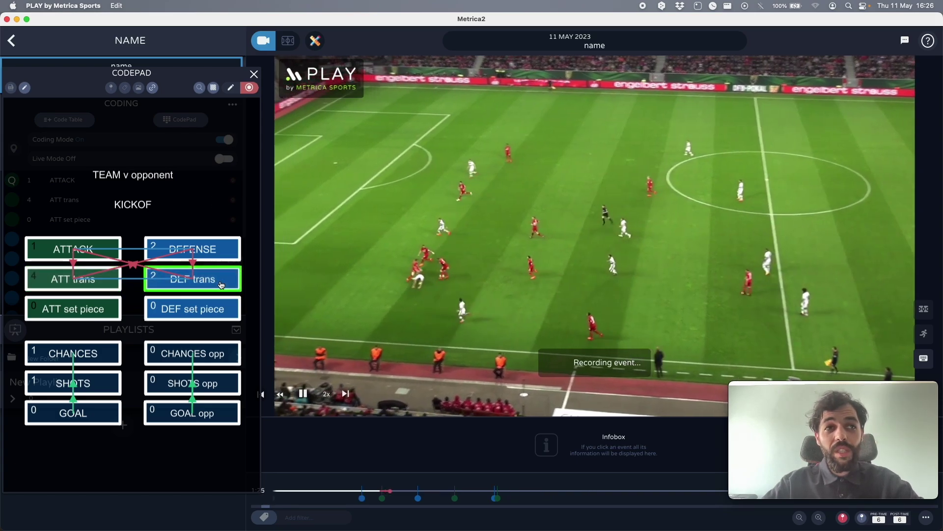
pyautogui.press('space')
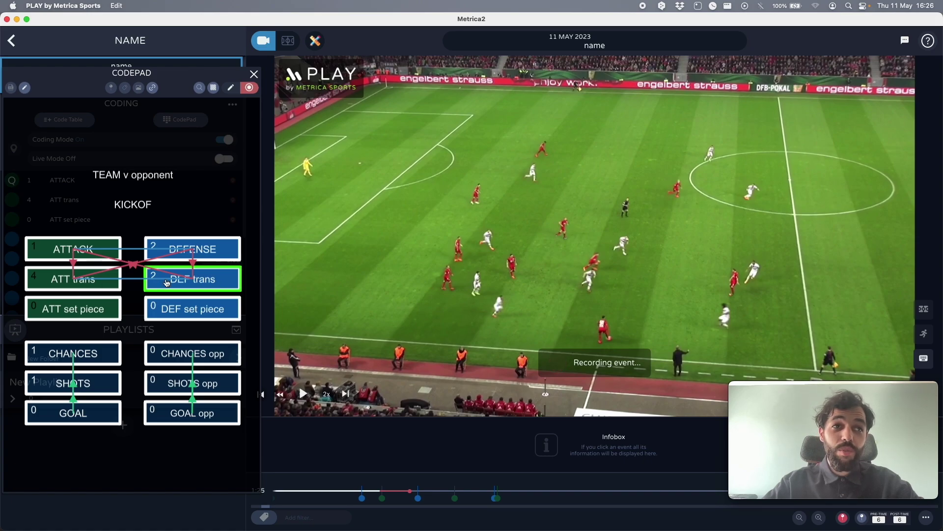
pyautogui.click(62, 287)
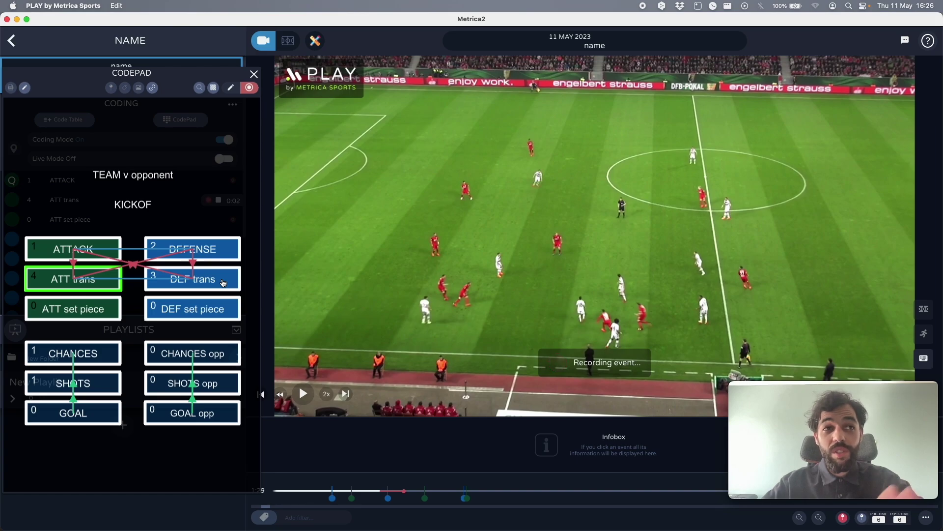
pyautogui.click(223, 283)
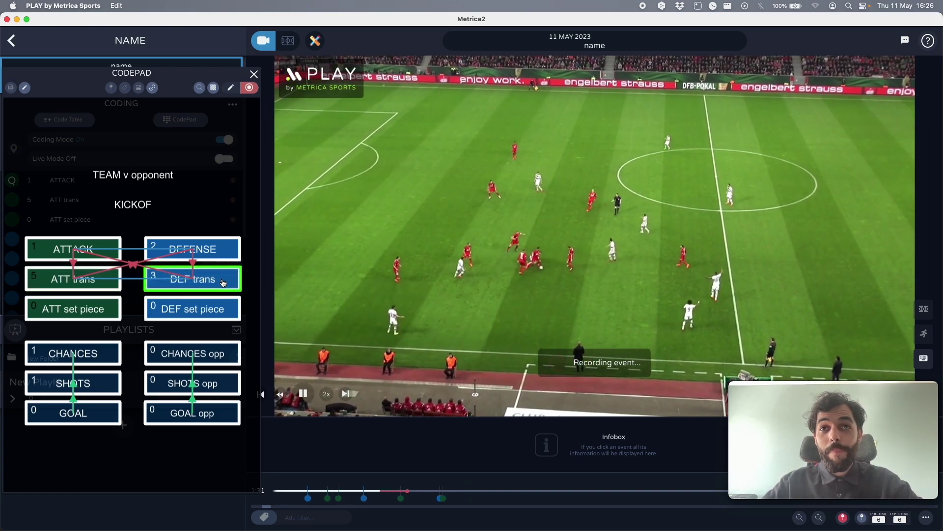
pyautogui.press('space')
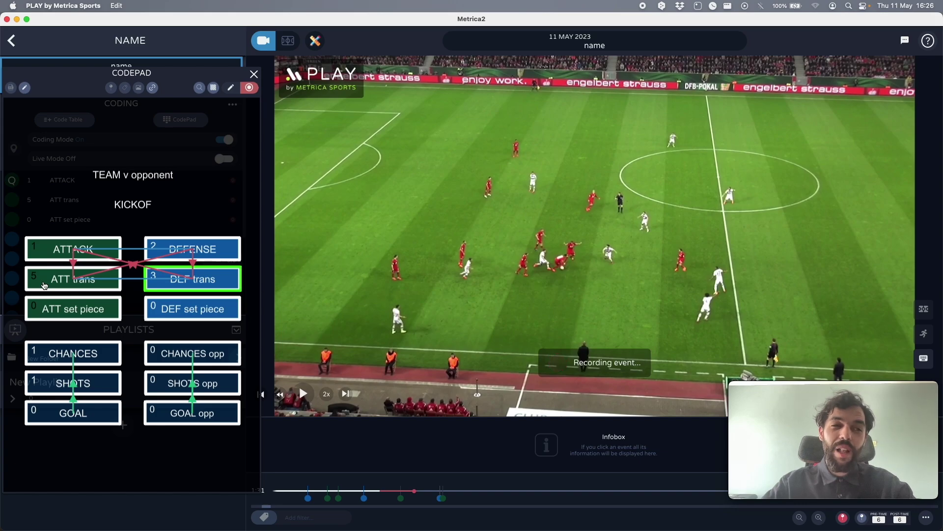
pyautogui.click(44, 285)
pyautogui.press('space')
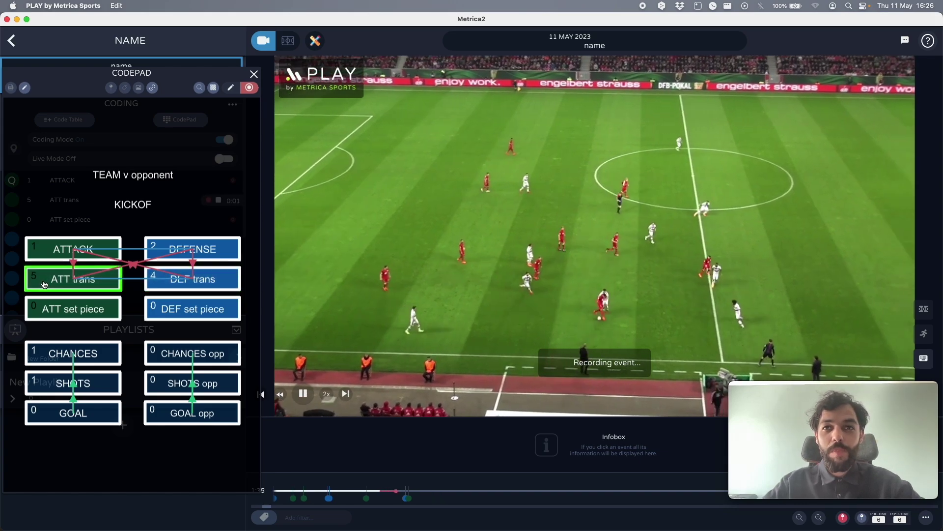
pyautogui.press('space')
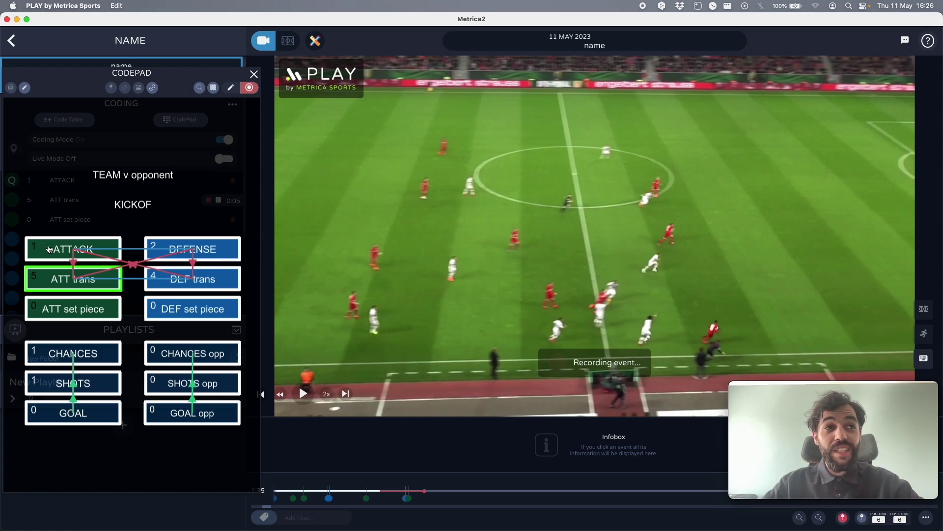
# - Record an ATTACK event, then log a chance and a goal
pyautogui.click(49, 249)
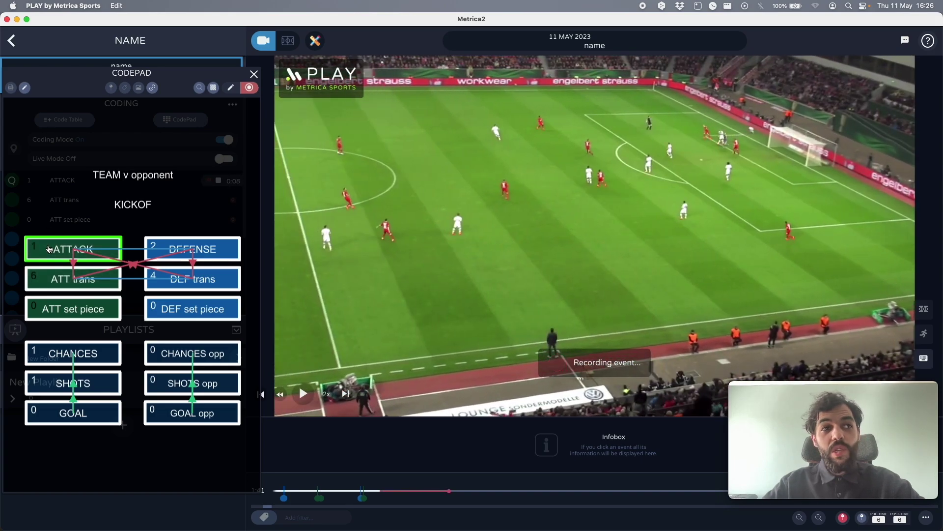
pyautogui.click(49, 249)
pyautogui.click(59, 362)
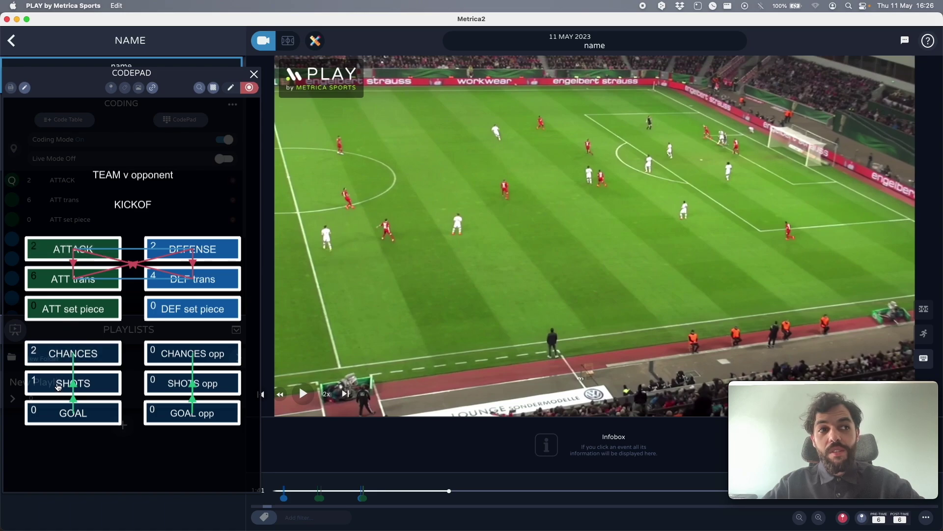
pyautogui.click(105, 422)
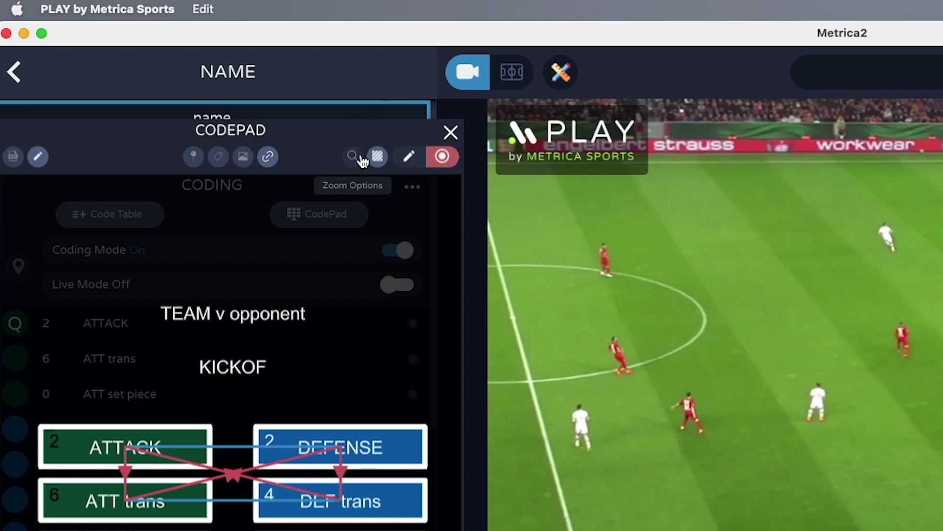
pyautogui.click(410, 158)
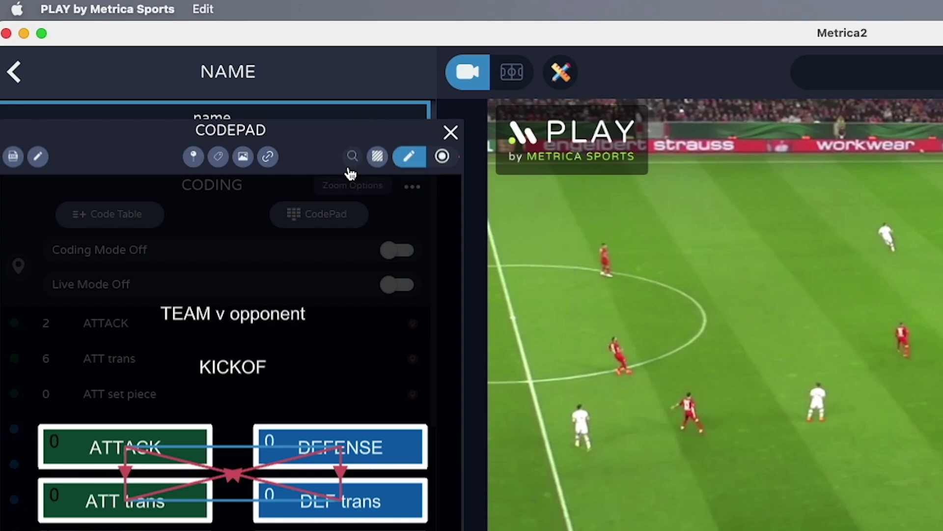
# - Give the CodePad an orange background at full opacity
pyautogui.click(378, 159)
pyautogui.moveTo(461, 203); pyautogui.dragTo(509, 205)
pyautogui.click(378, 182)
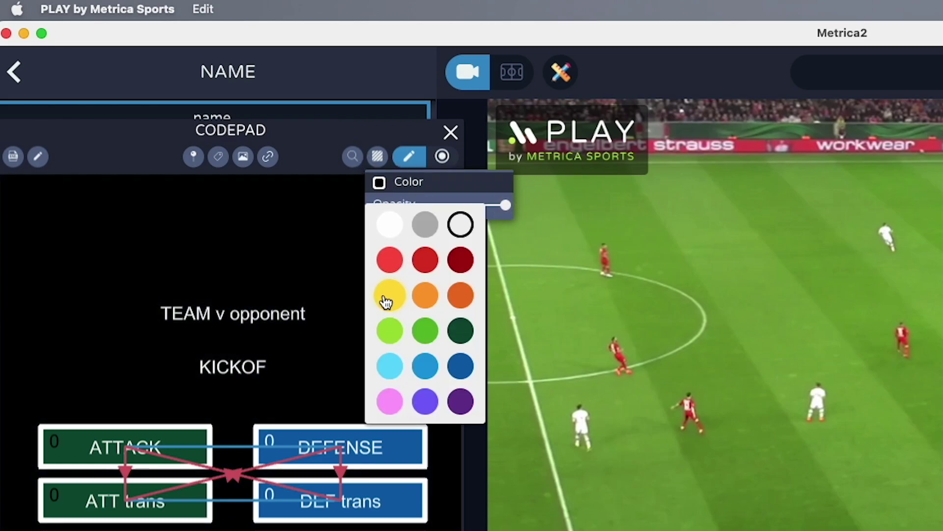
pyautogui.click(385, 297)
pyautogui.click(379, 183)
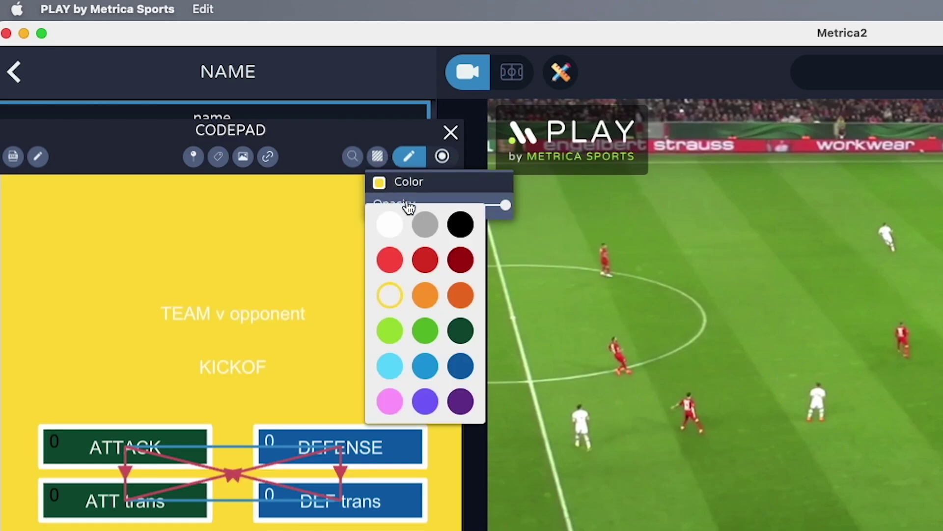
pyautogui.click(425, 297)
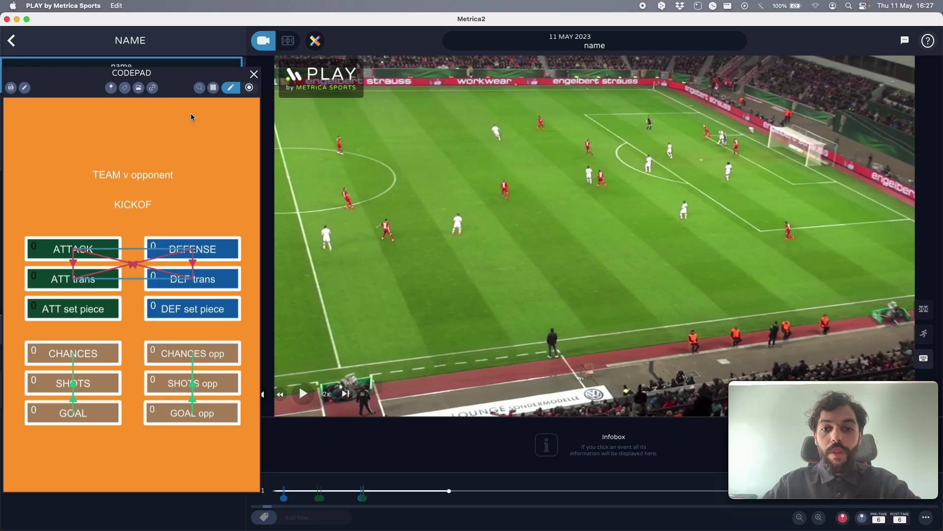
# - Widen the CodePad panel, zoom its buttons to Fit to Canvas, then narrow it again
pyautogui.moveTo(259, 243); pyautogui.dragTo(483, 289)
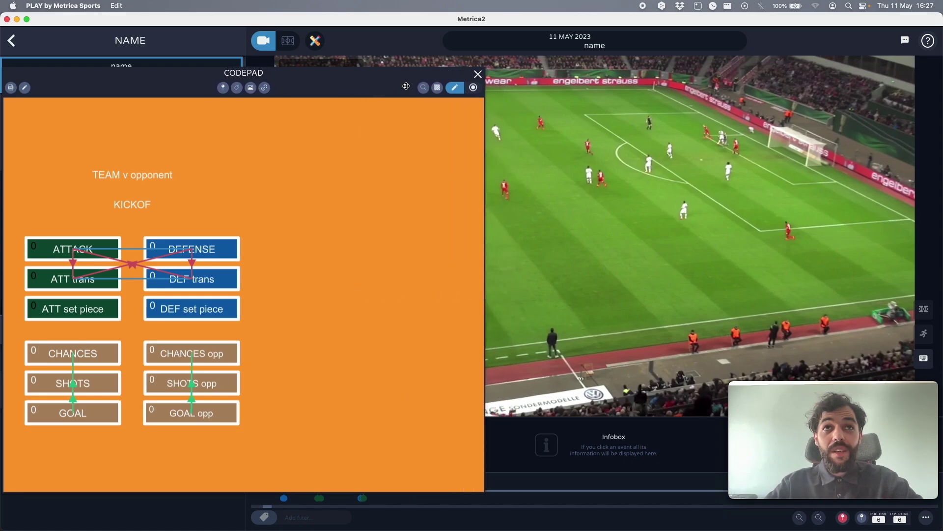
pyautogui.click(423, 88)
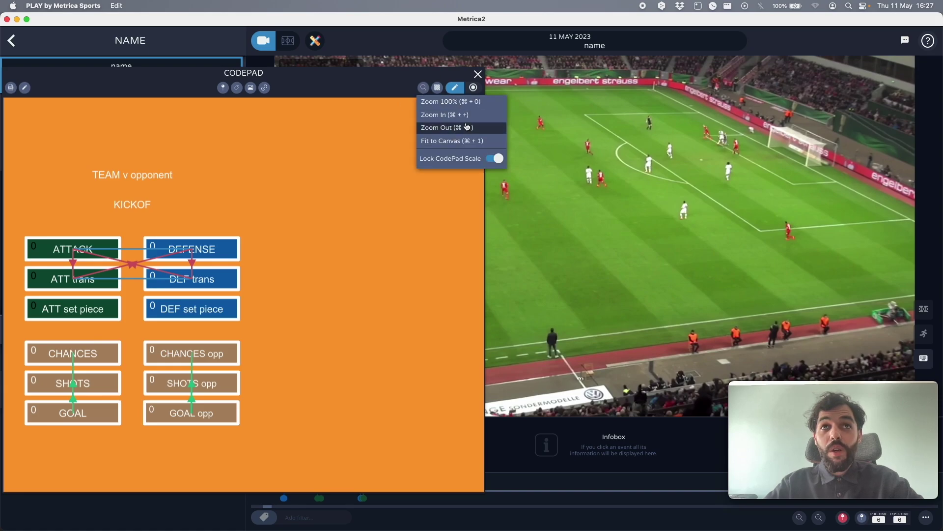
pyautogui.click(473, 141)
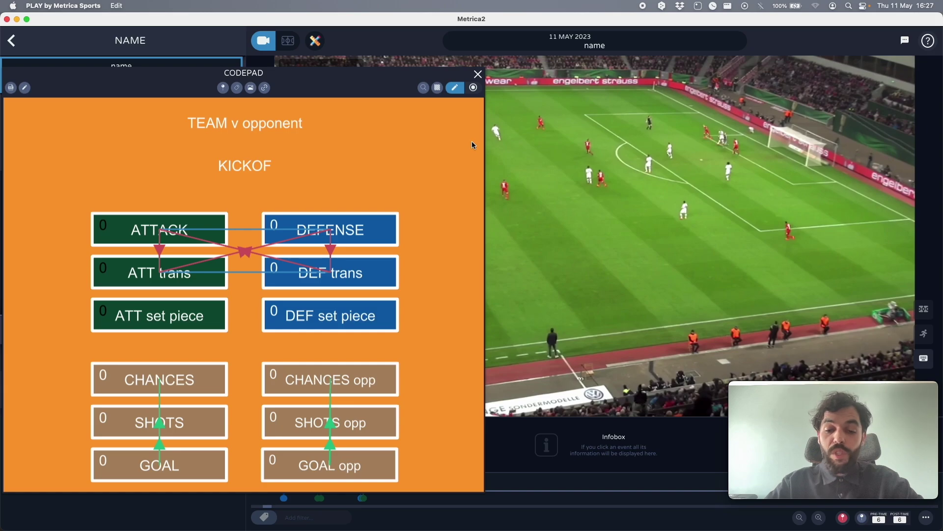
pyautogui.scroll(-2, 471, 141)
pyautogui.scroll(2, 472, 141)
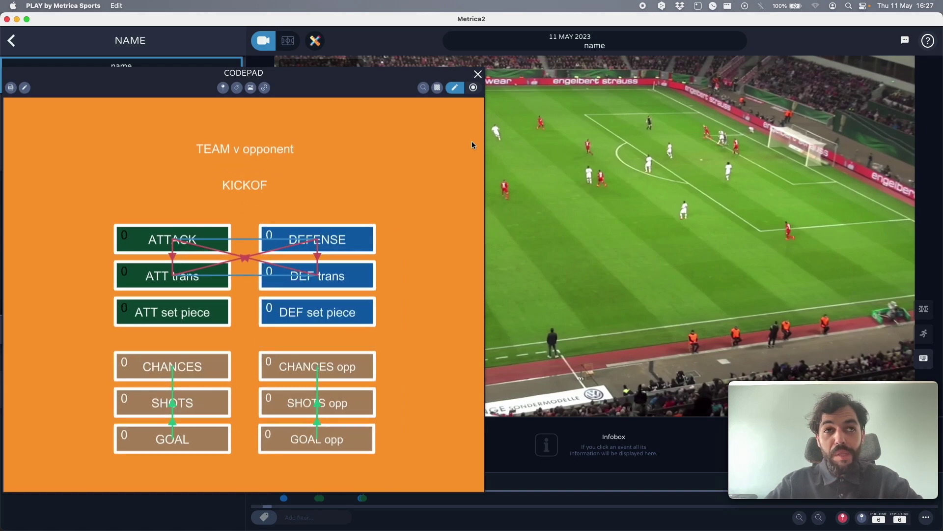
pyautogui.moveTo(484, 157); pyautogui.dragTo(251, 175)
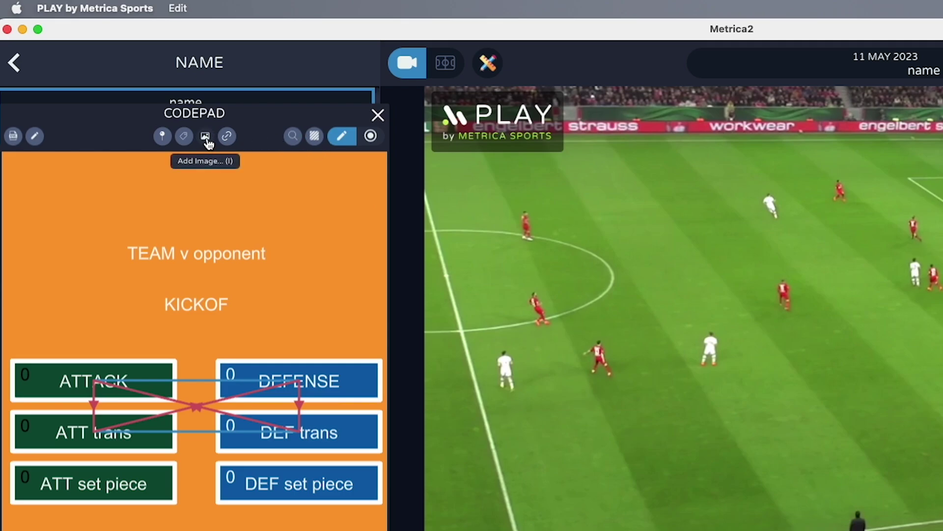
# - Add a white shirt image to the orange CodePad, then reposition and shrink it
pyautogui.click(134, 88)
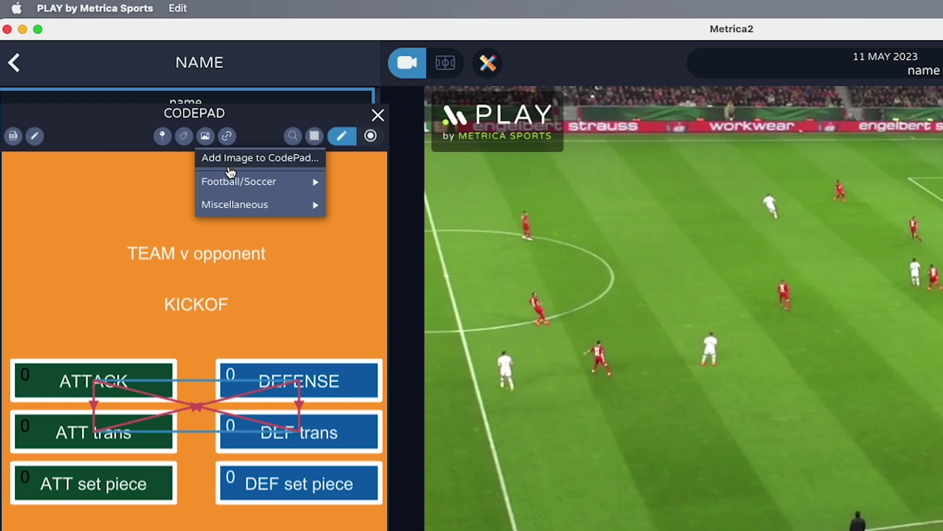
pyautogui.moveTo(264, 183)
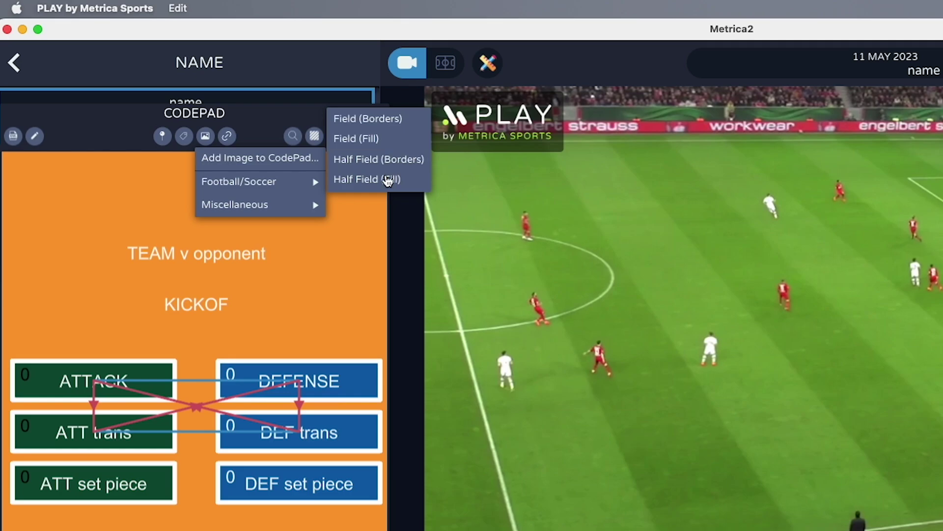
pyautogui.moveTo(316, 205)
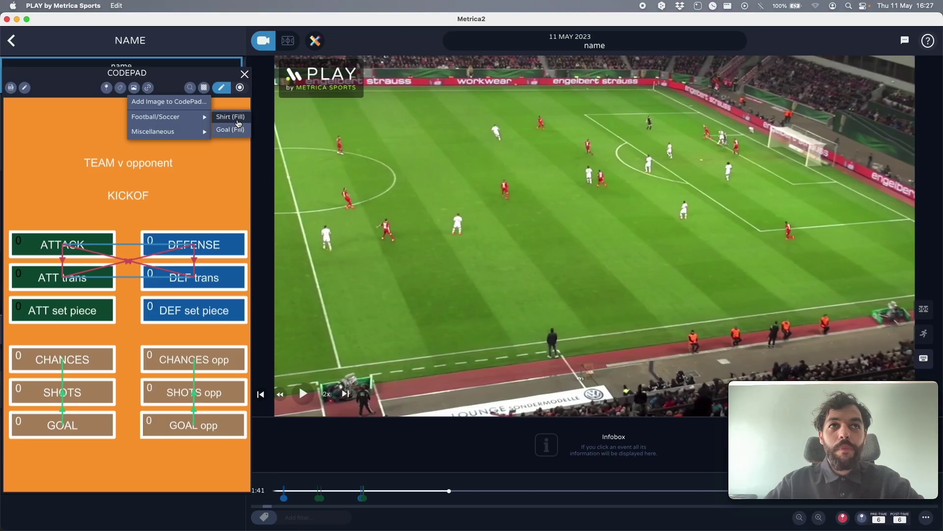
pyautogui.click(238, 121)
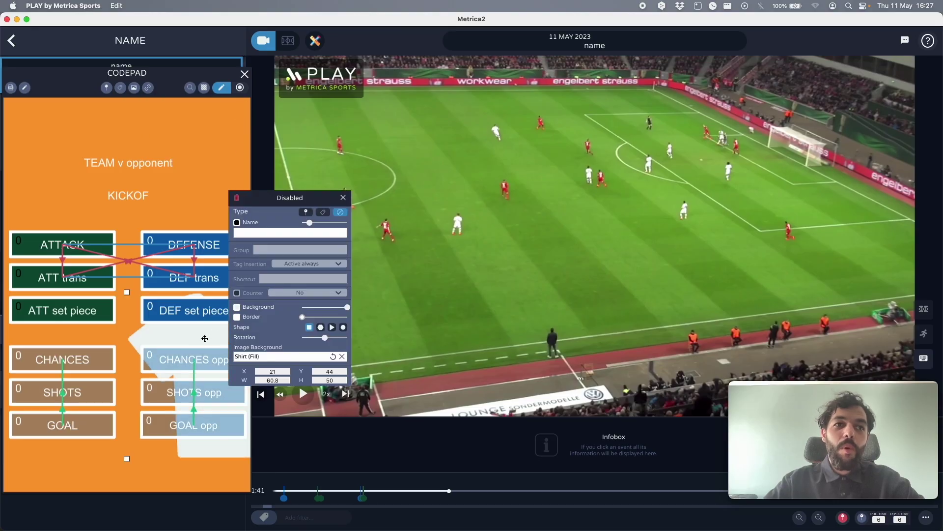
pyautogui.moveTo(81, 191); pyautogui.dragTo(54, 119)
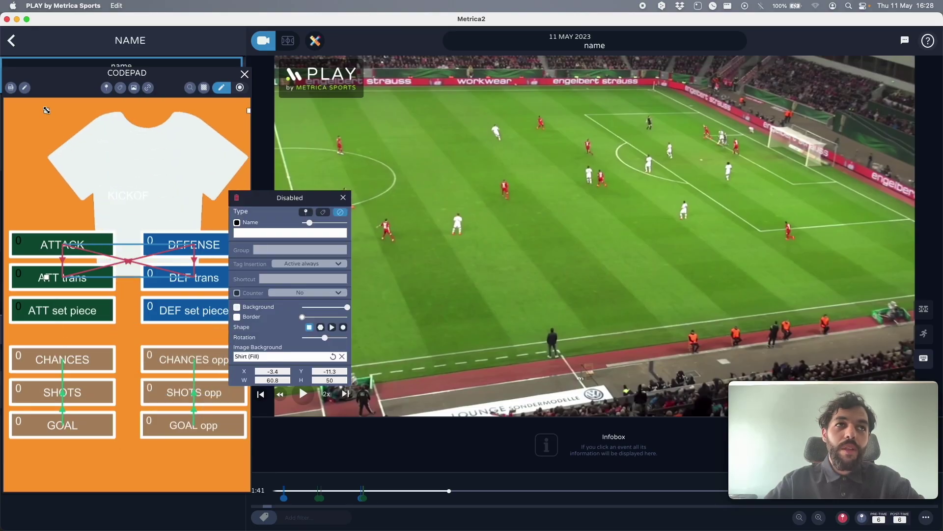
pyautogui.moveTo(46, 111); pyautogui.dragTo(131, 181)
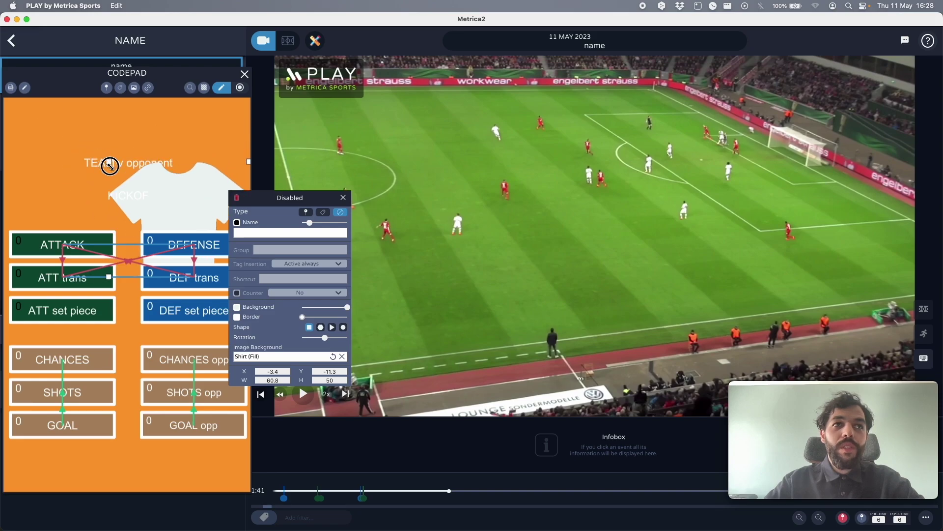
pyautogui.moveTo(185, 217); pyautogui.dragTo(187, 167)
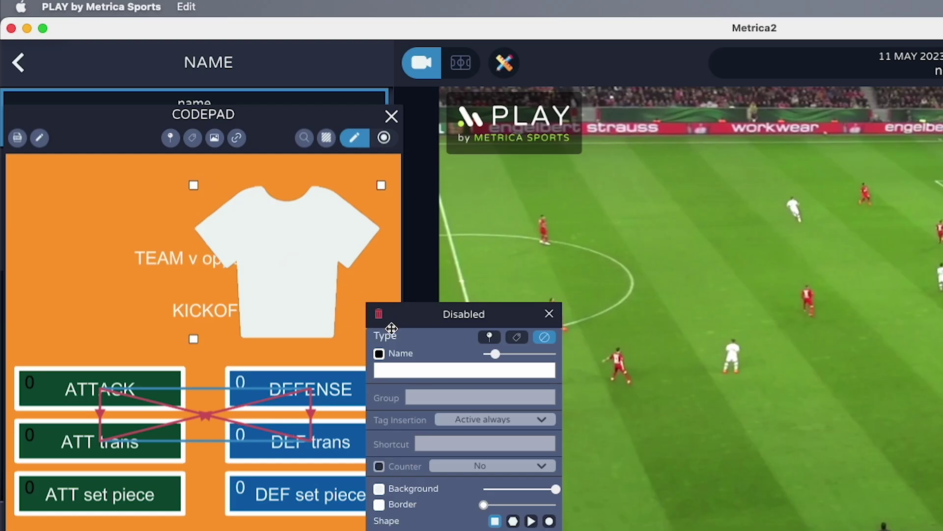
# - Set the shirt element's type to Code, close its settings, and bring up the CodePad template options
pyautogui.click(307, 212)
pyautogui.click(520, 339)
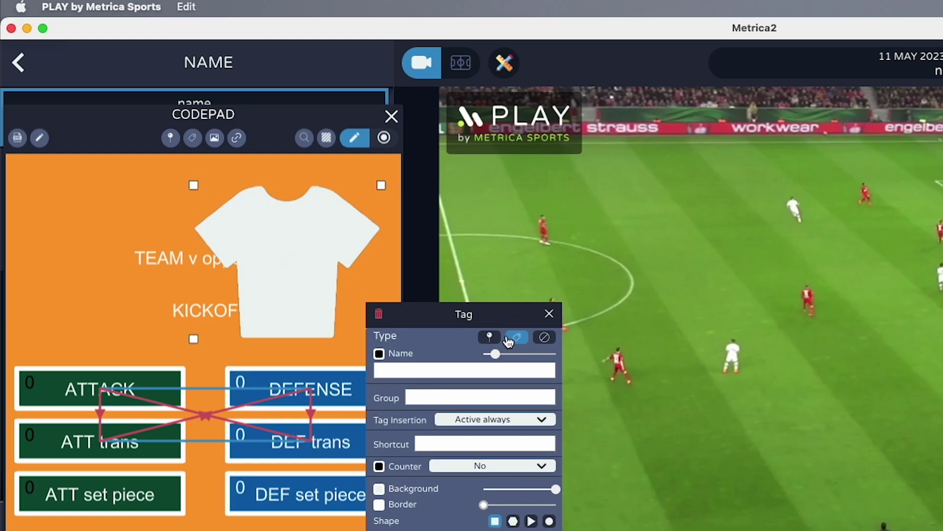
pyautogui.click(490, 340)
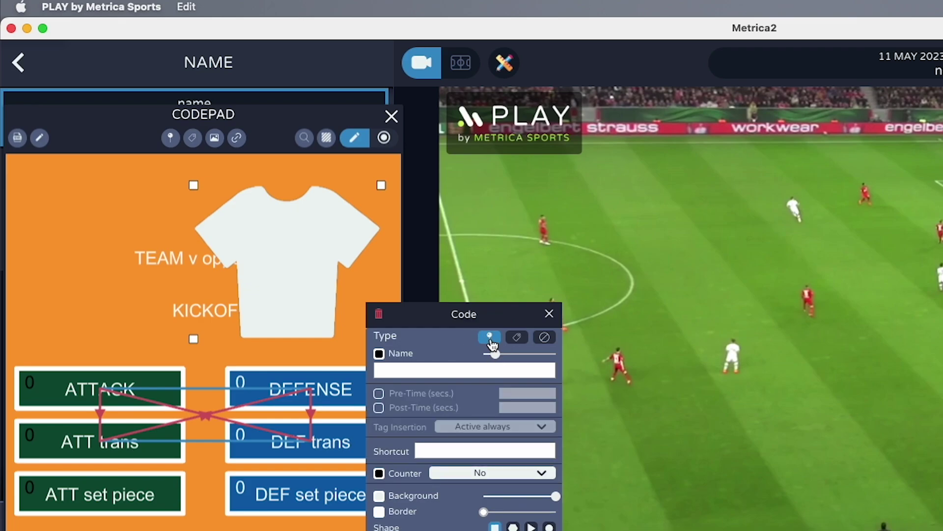
pyautogui.click(16, 139)
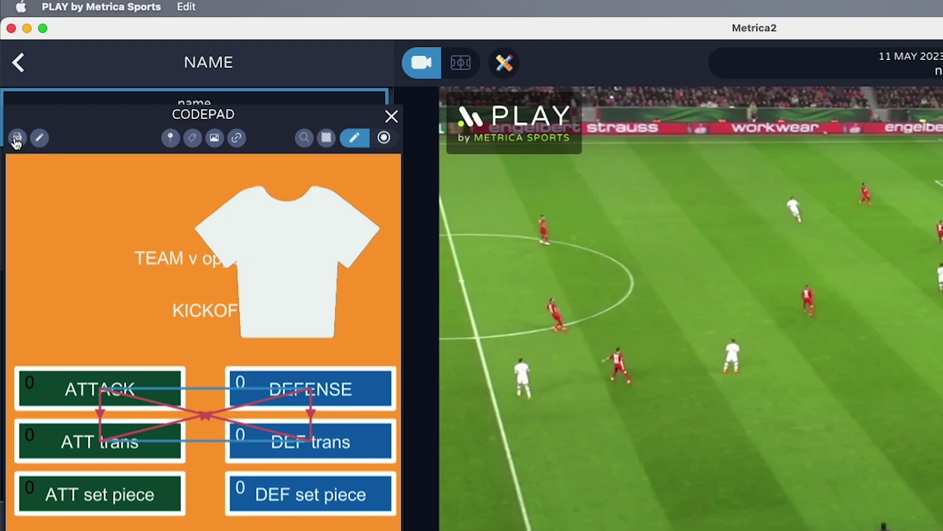
pyautogui.click(17, 141)
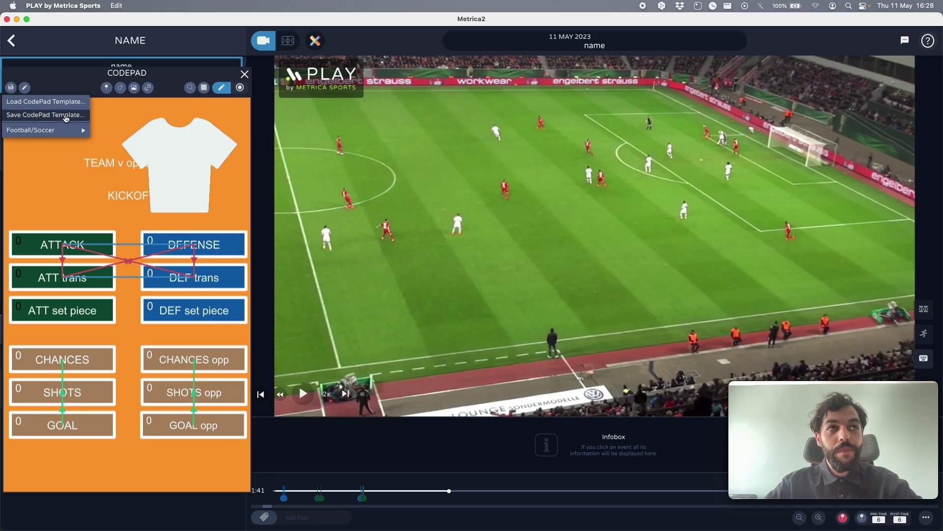
# - Save the CodePad layout as a template and return to the video projects list
pyautogui.click(17, 65)
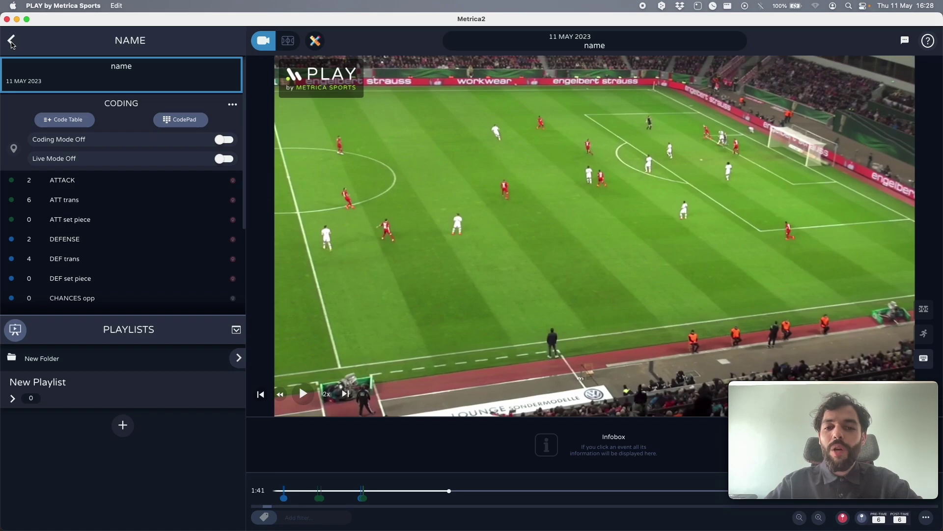
pyautogui.click(12, 41)
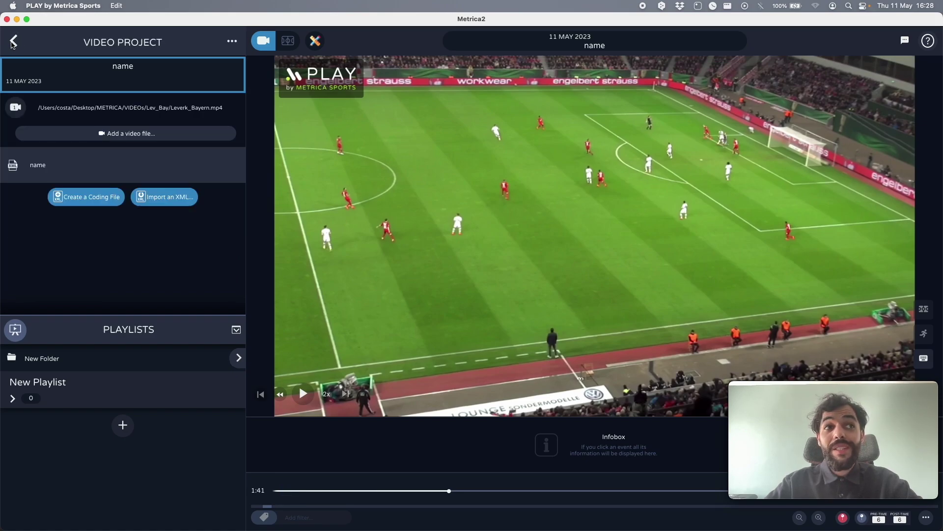
pyautogui.click(12, 42)
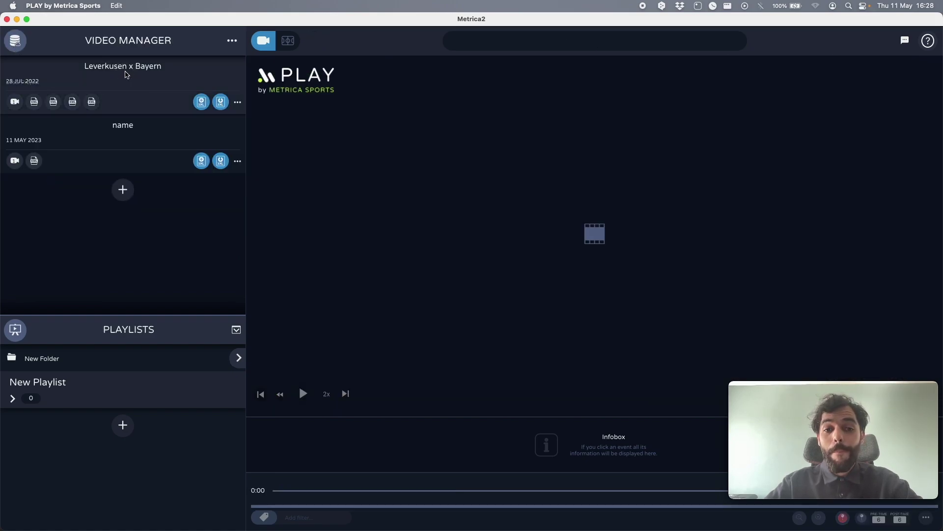
# - Open Leverkusen x Bayern key events, show only Attack events, and play one
pyautogui.click(127, 74)
pyautogui.click(80, 164)
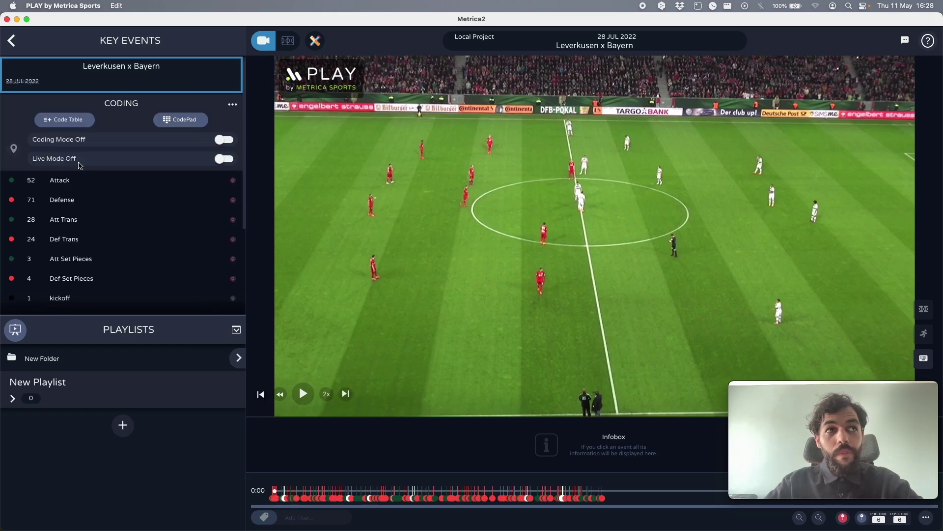
pyautogui.moveTo(96, 318); pyautogui.dragTo(97, 472)
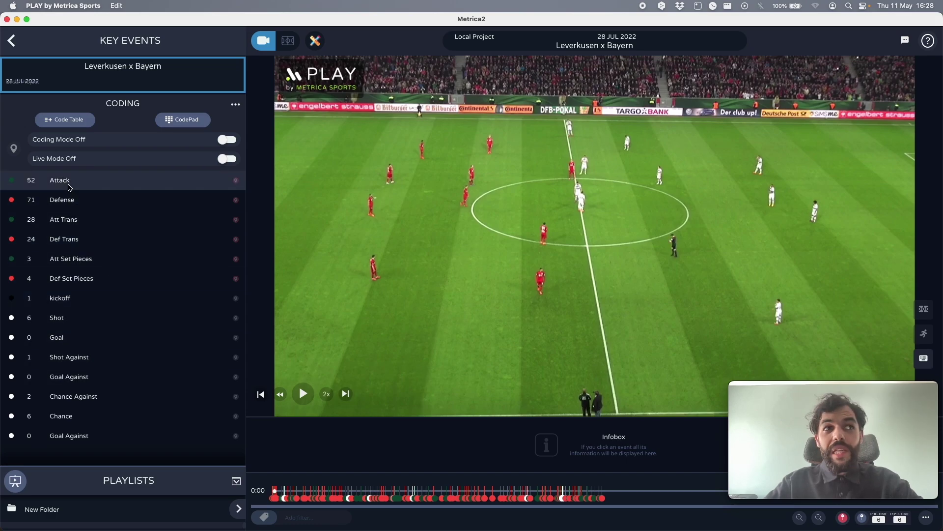
pyautogui.click(69, 186)
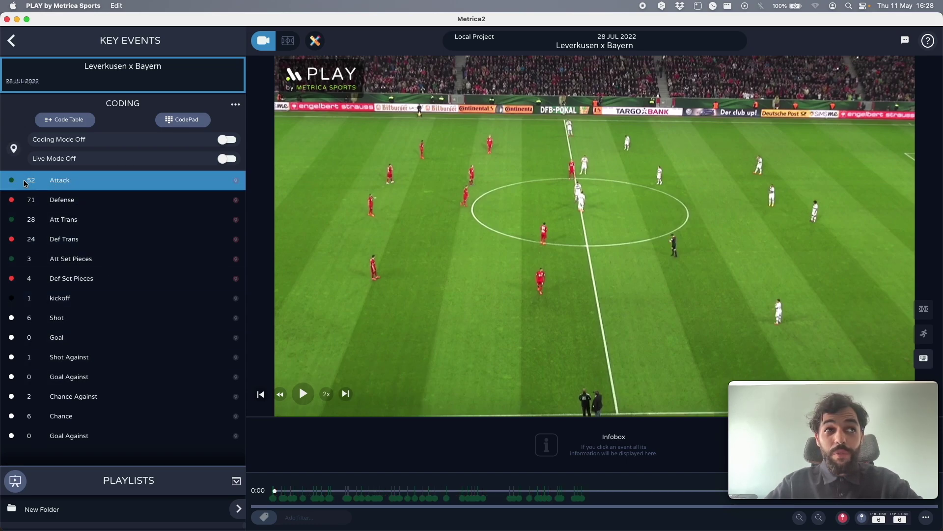
pyautogui.click(381, 497)
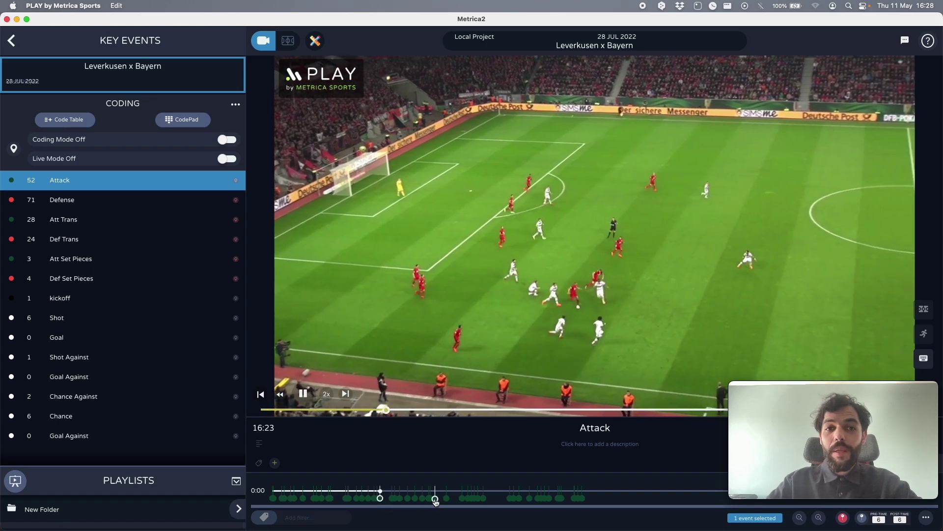
# - Add the Attack event at 28:56 to New Playlist
pyautogui.click(445, 498)
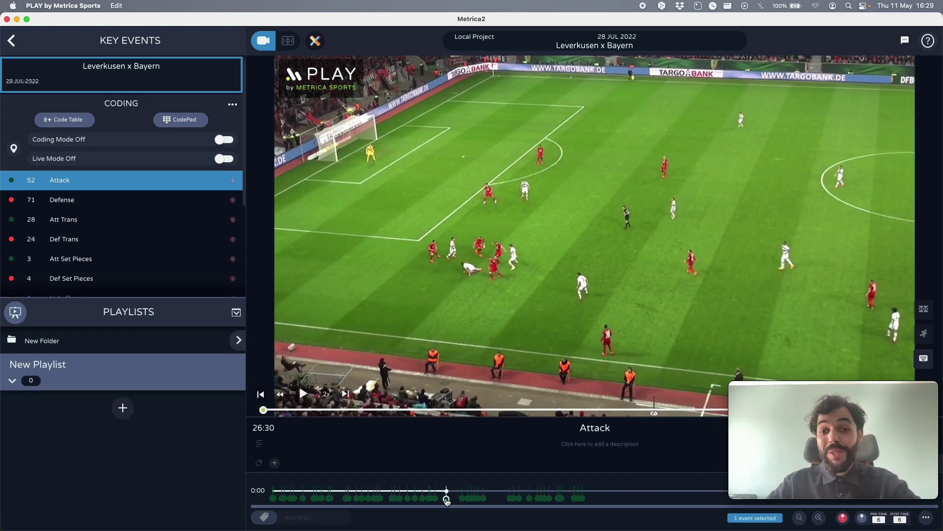
pyautogui.moveTo(161, 384)
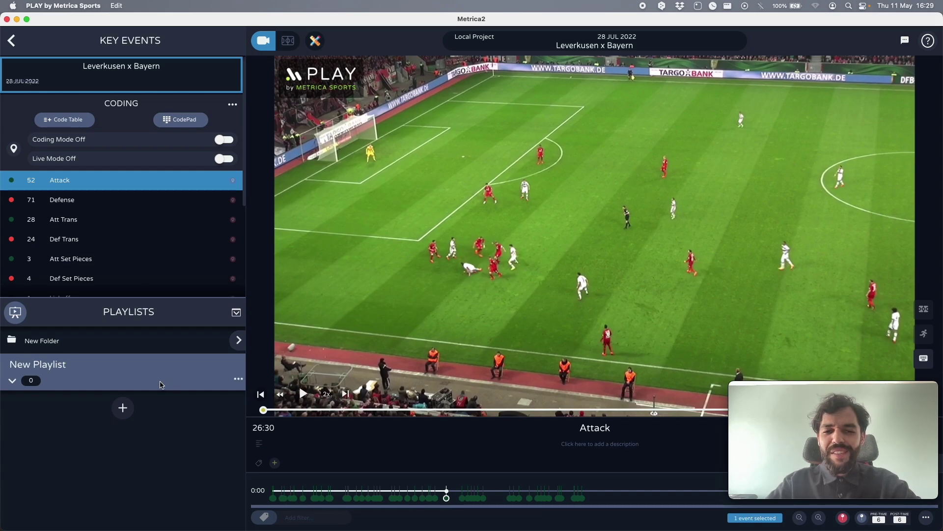
pyautogui.click(462, 499)
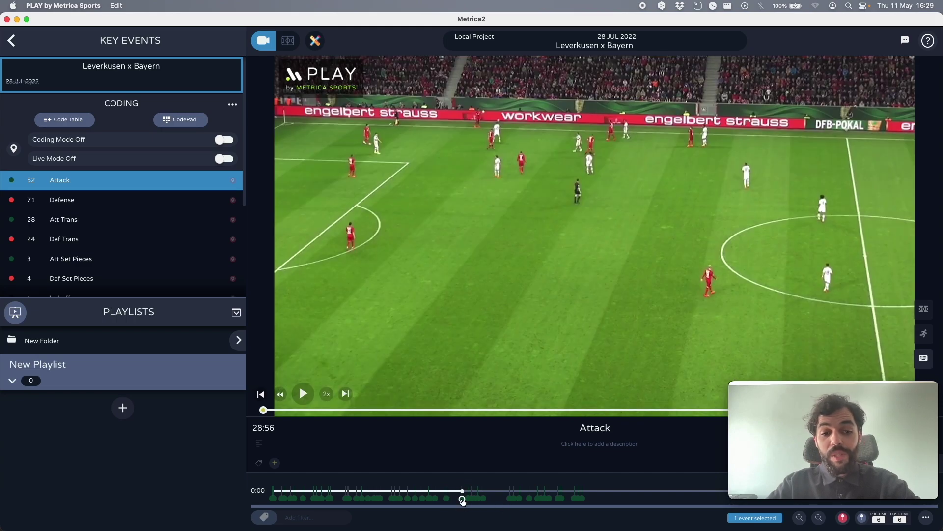
pyautogui.moveTo(462, 499); pyautogui.dragTo(148, 379)
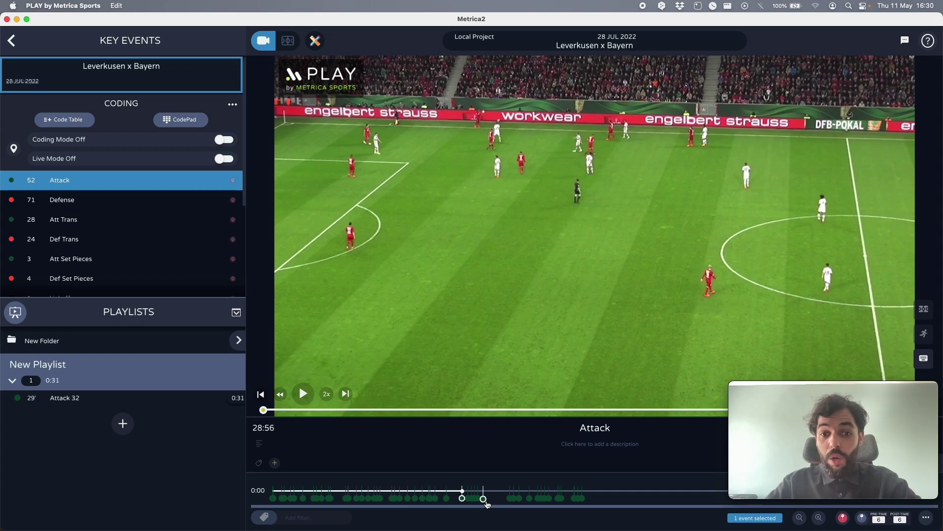
# - Save four more selected Attack events, then all 52 Attack events, to New Playlist
pyautogui.keyDown('shift'); pyautogui.click(519, 499); pyautogui.keyUp('shift')
pyautogui.keyDown('shift'); pyautogui.click(529, 501); pyautogui.keyUp('shift')
pyautogui.keyDown('shift'); pyautogui.click(530, 500); pyautogui.keyUp('shift')
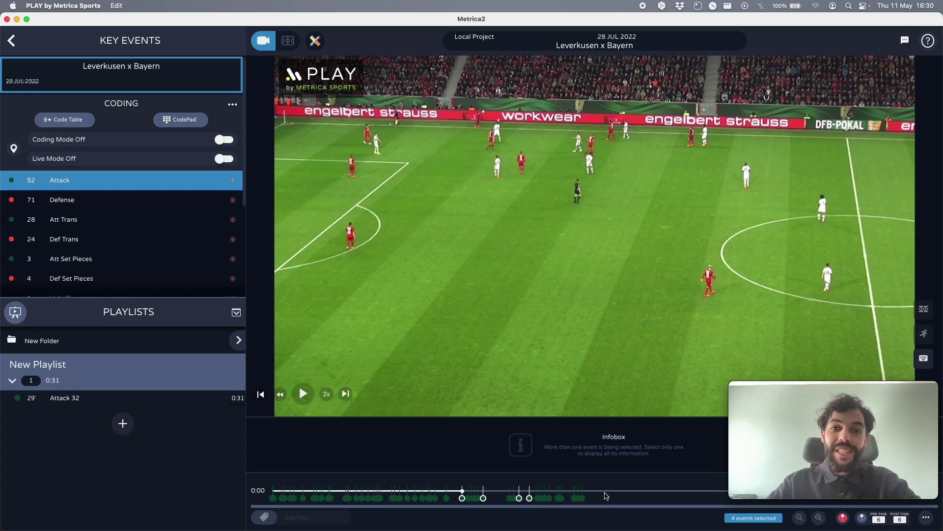
pyautogui.click(122, 423)
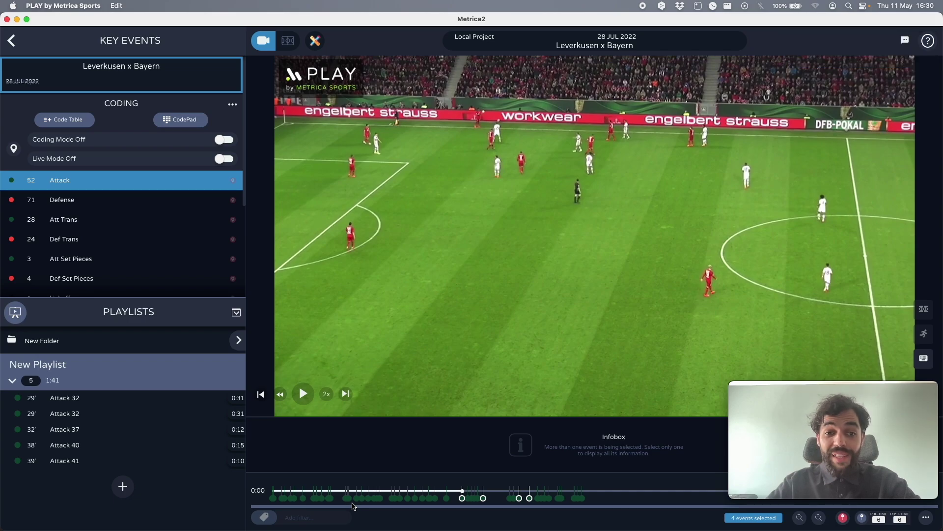
pyautogui.press('super+a')
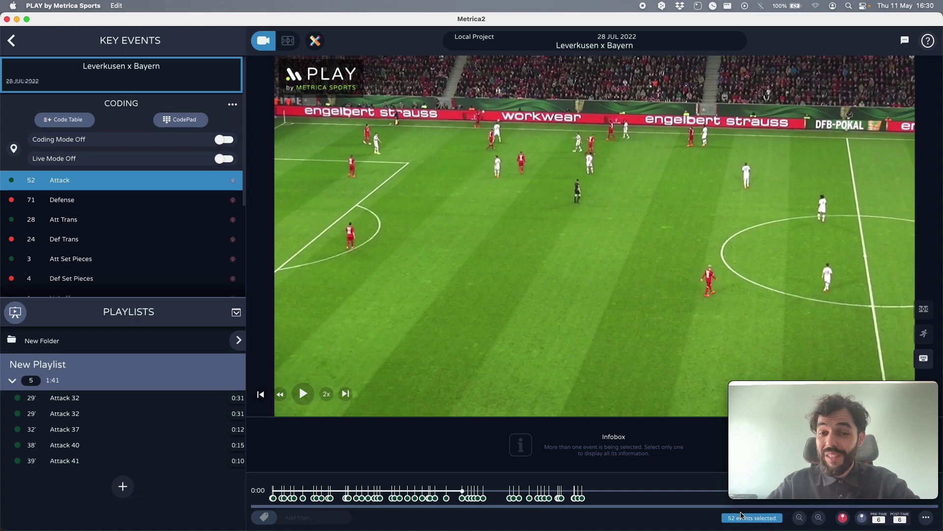
pyautogui.moveTo(176, 472); pyautogui.dragTo(173, 472)
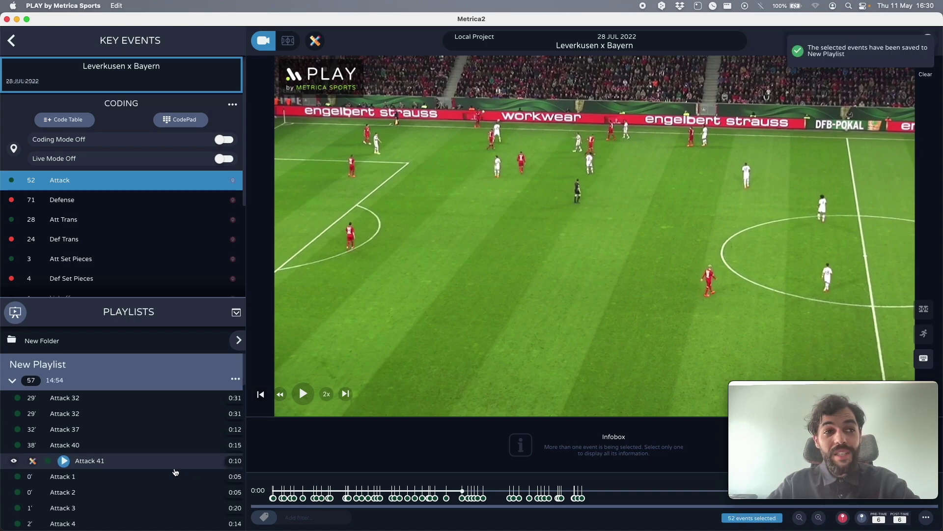
# - Review the Attack clips in New Playlist and bring up the CODING options for XML or CSV export
pyautogui.scroll(-15, 61, 441)
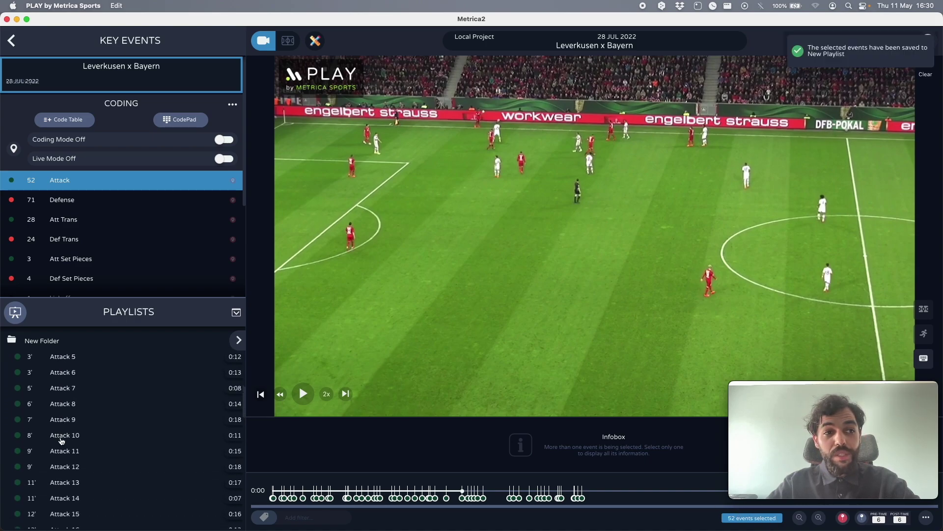
pyautogui.scroll(-2, 61, 441)
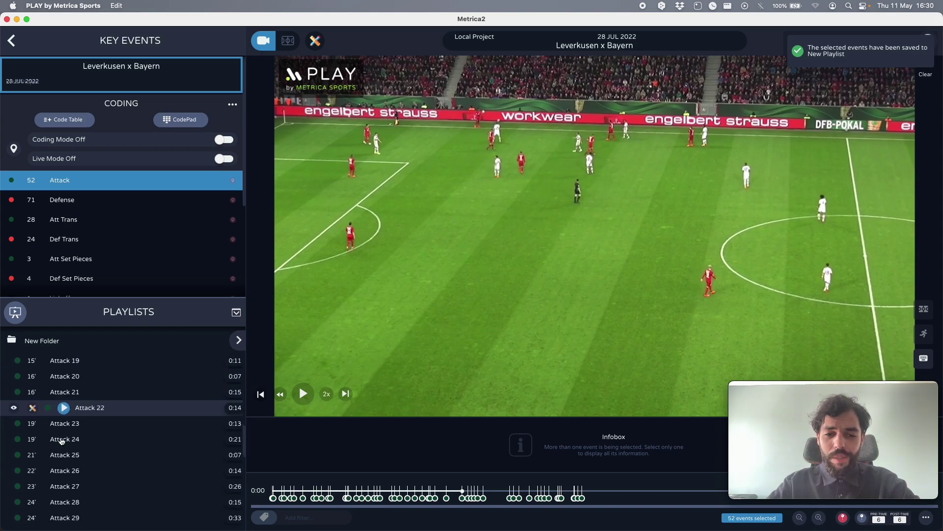
pyautogui.scroll(15, 61, 457)
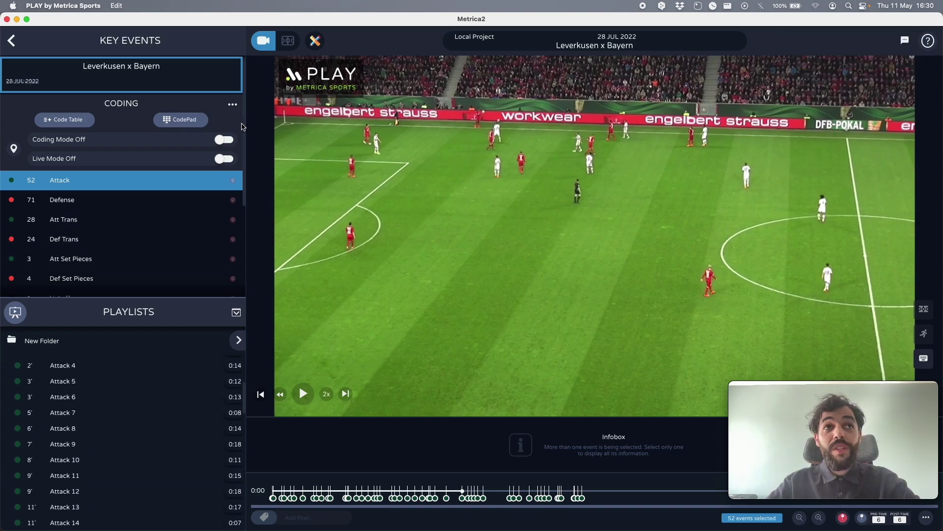
pyautogui.click(232, 104)
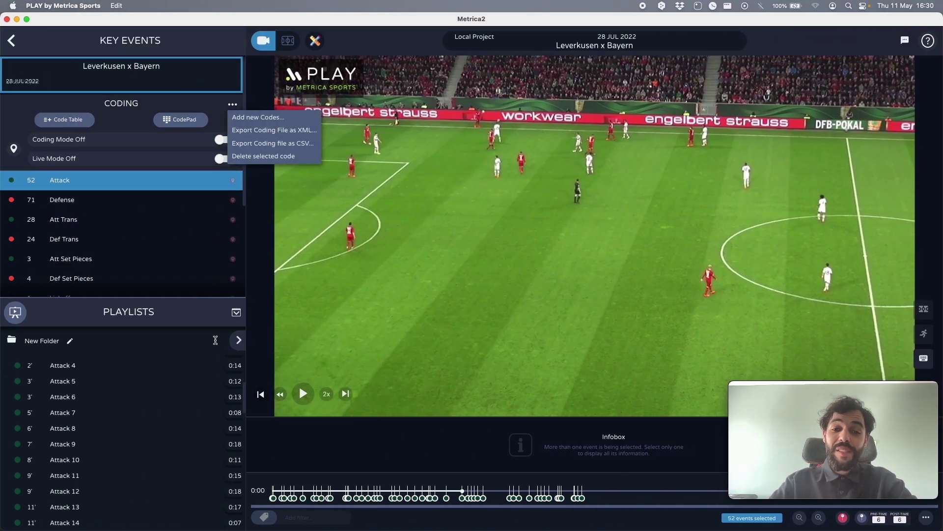
# - Show the saved CodePad over the Leverkusen x Bayern key events, all counters at 0
pyautogui.click(168, 119)
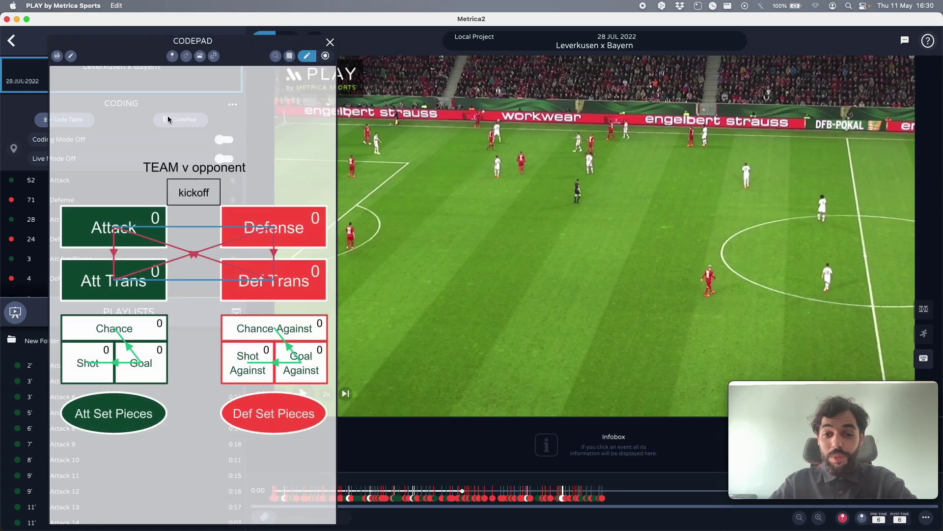